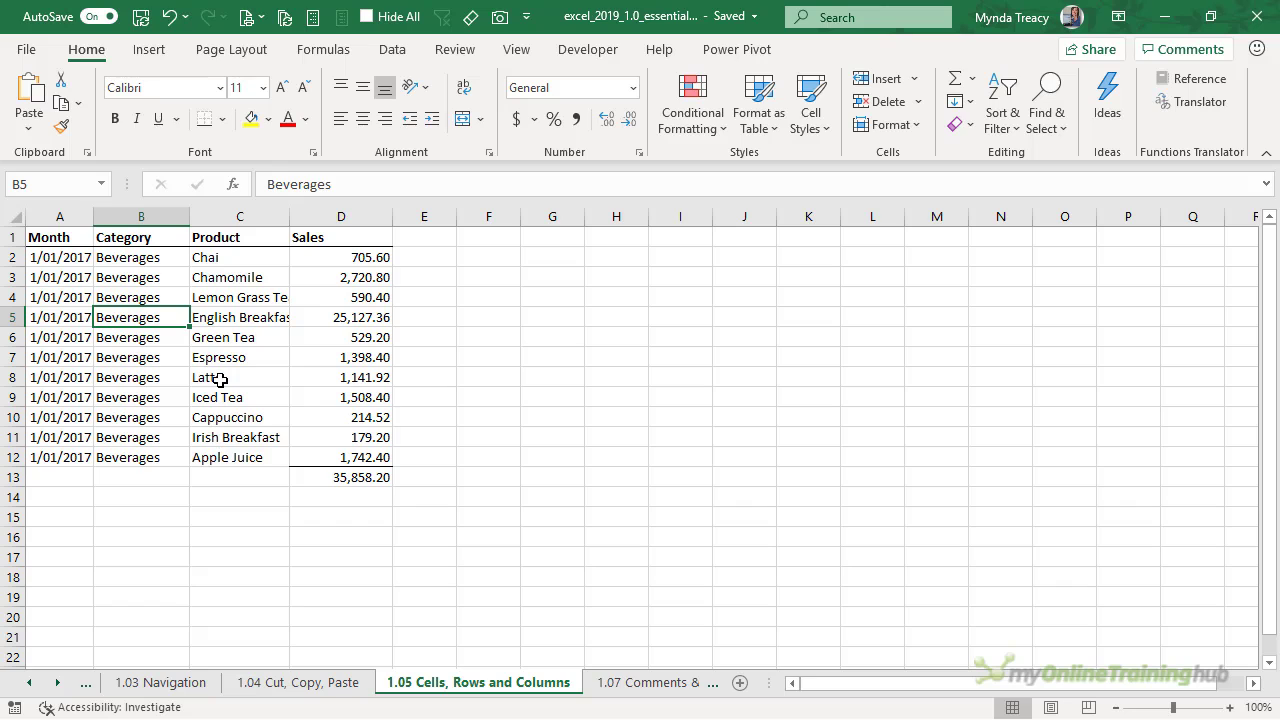
Make row 3 about twice as tall and widen the Product column to about 19.57
click(14, 277)
drag(18, 288, 18, 310)
click(255, 216)
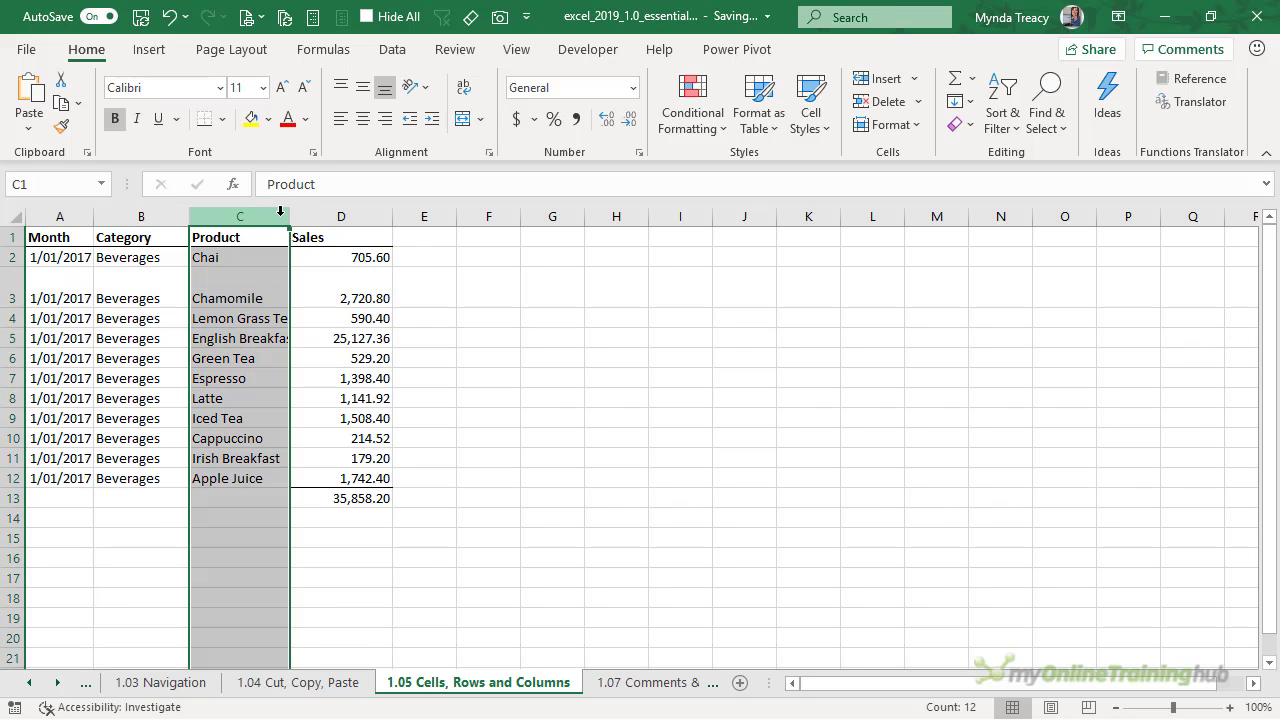
drag(286, 216, 328, 219)
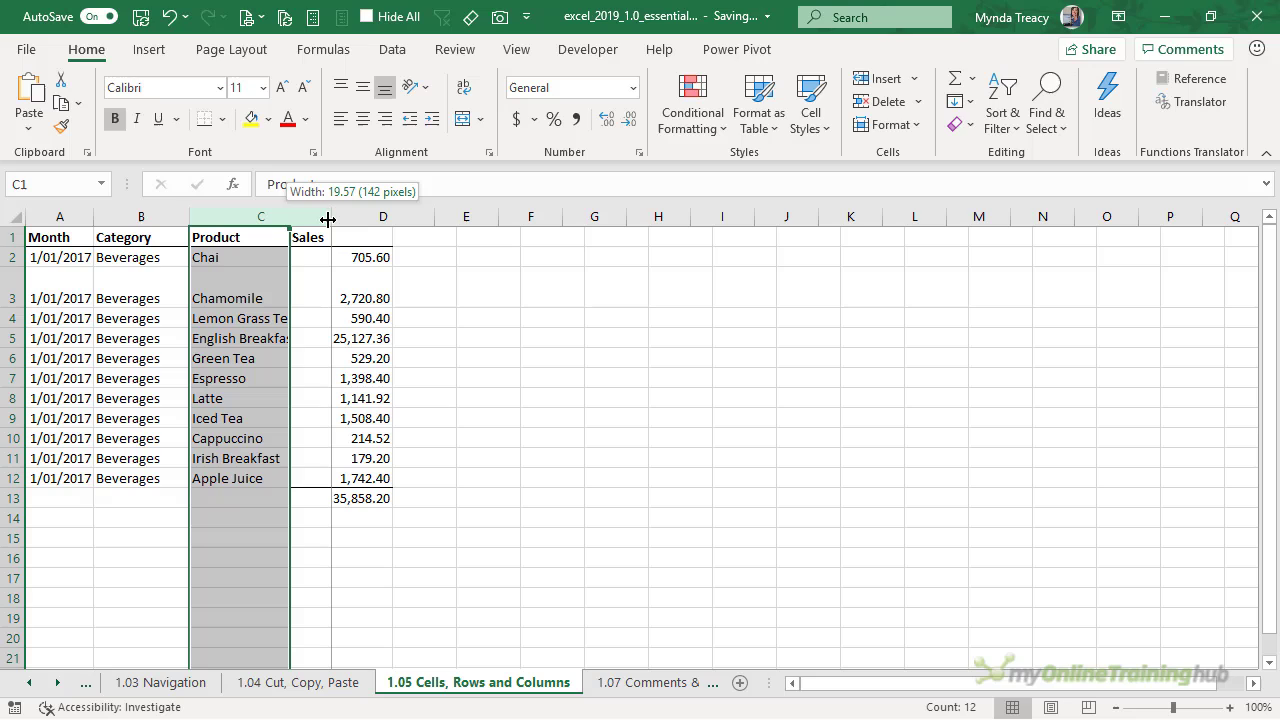
drag(328, 219, 328, 219)
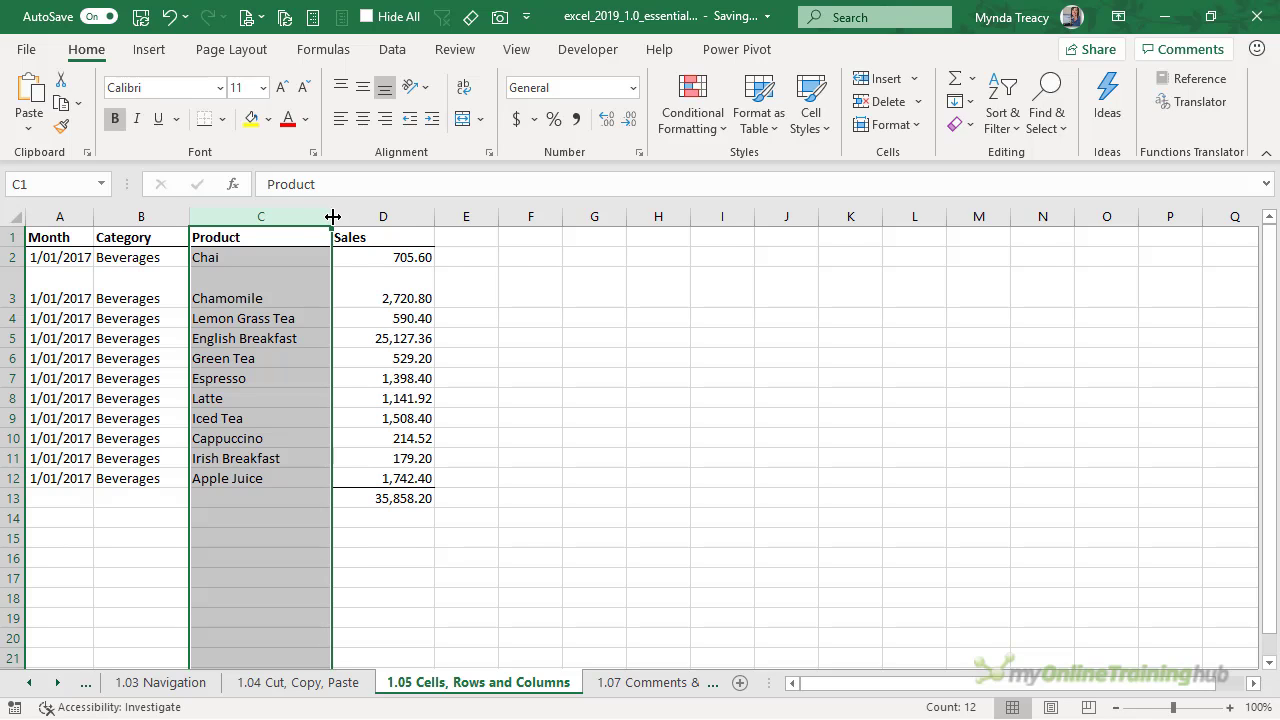
AutoFit the width of the Product column and the height of row 3 to their contents
double_click(332, 216)
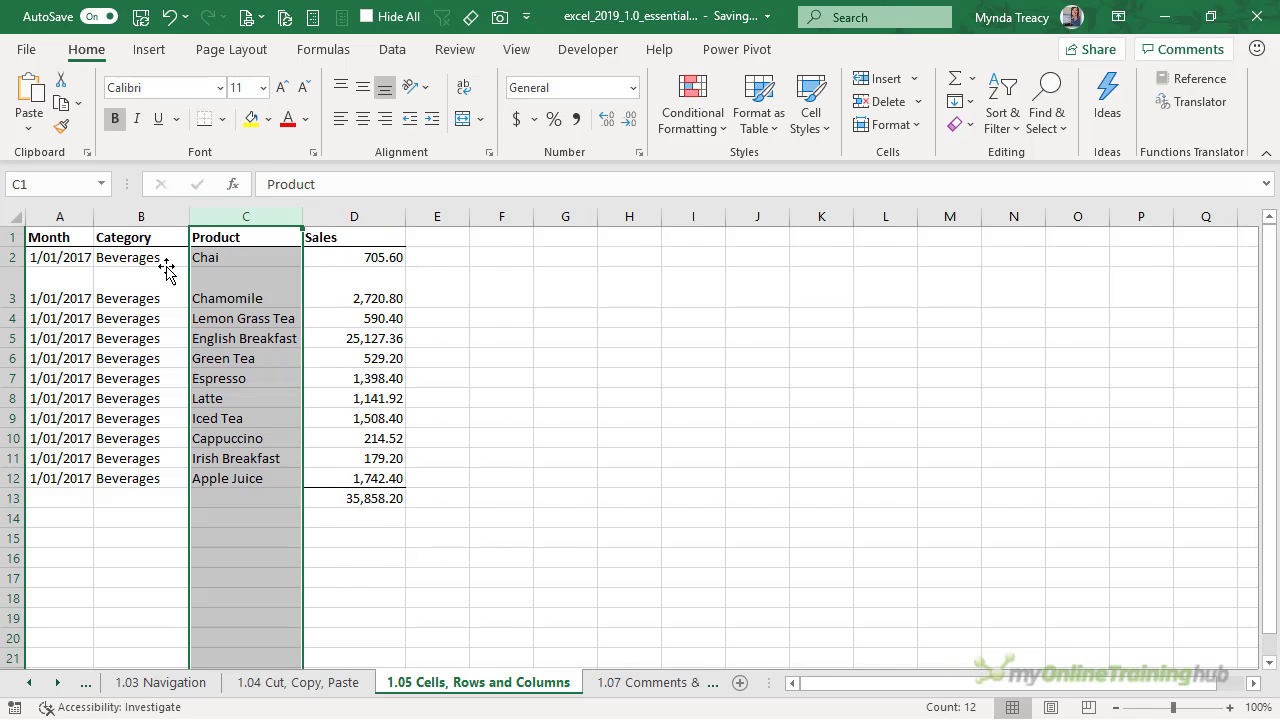
double_click(14, 289)
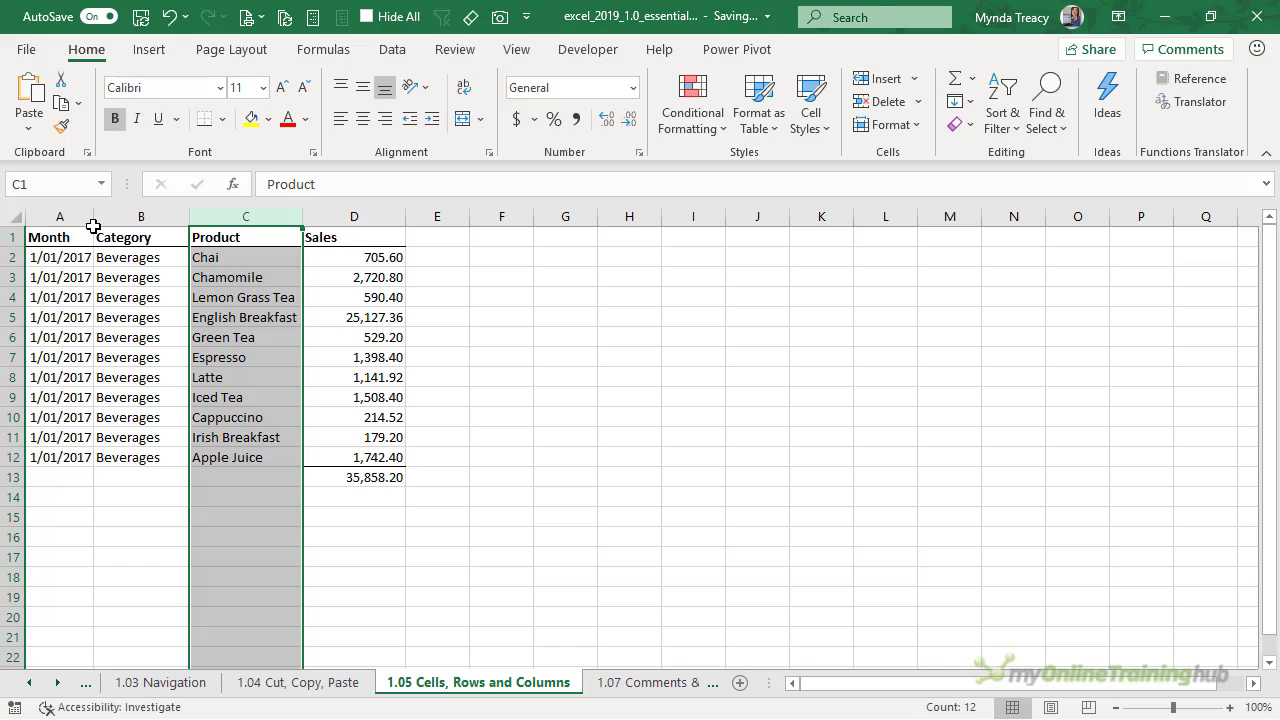
AutoFit columns A through C together, and AutoFit the column widths across the whole sheet
drag(61, 214, 251, 214)
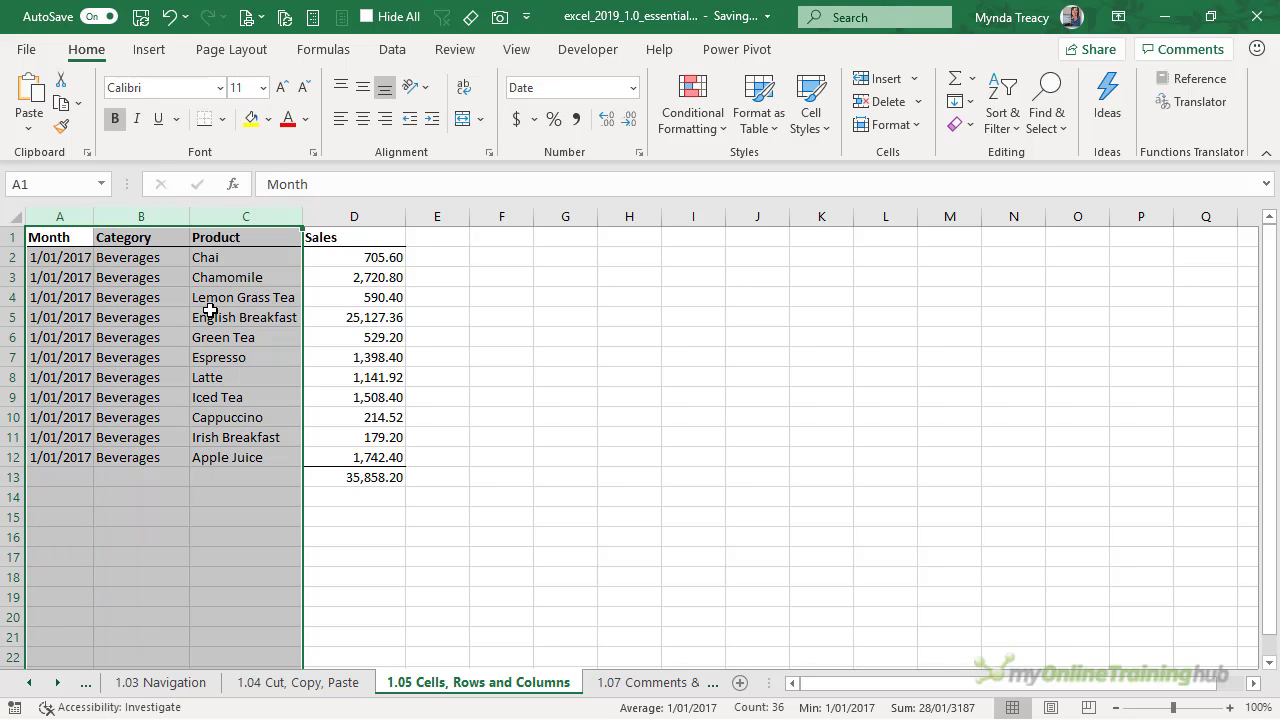
double_click(302, 216)
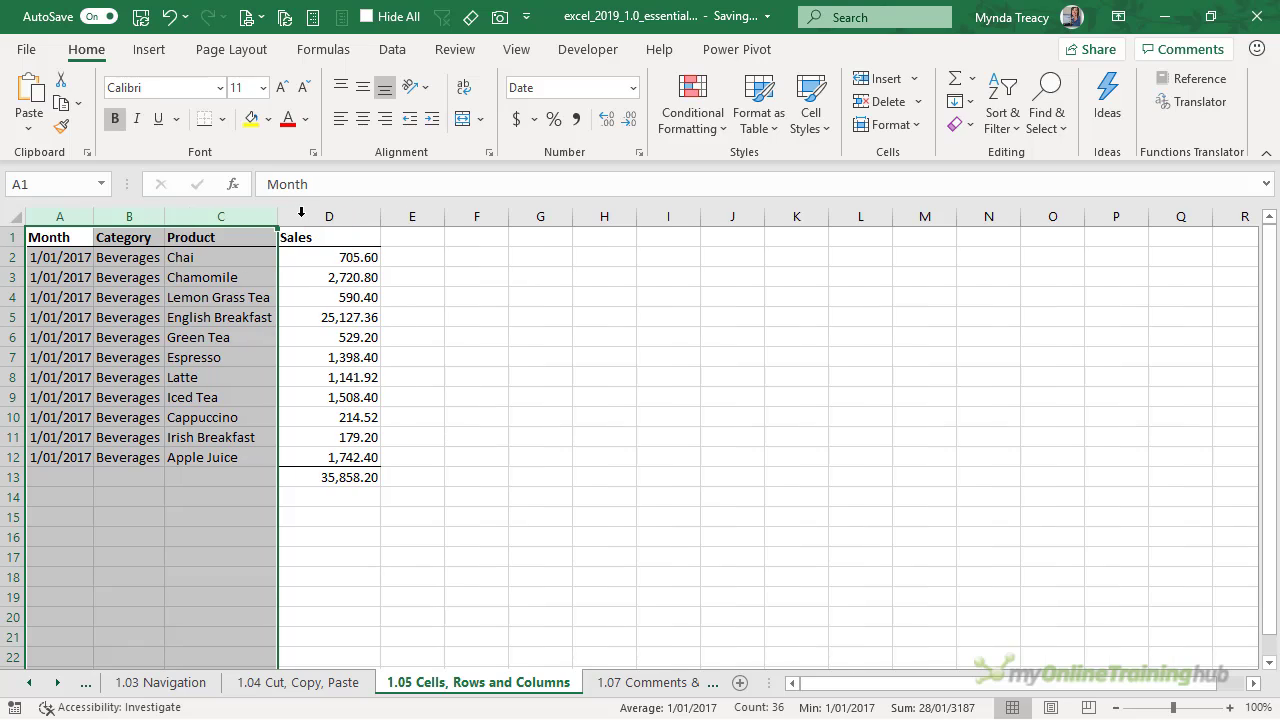
click(13, 217)
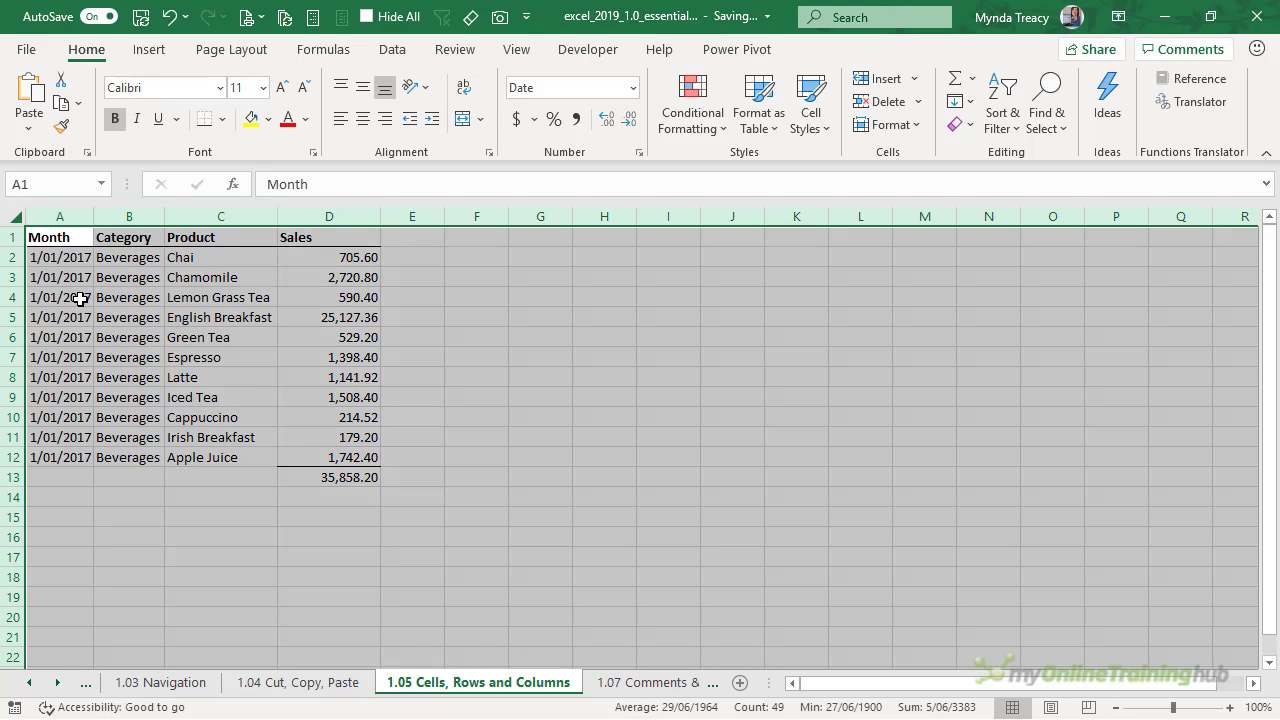
double_click(280, 213)
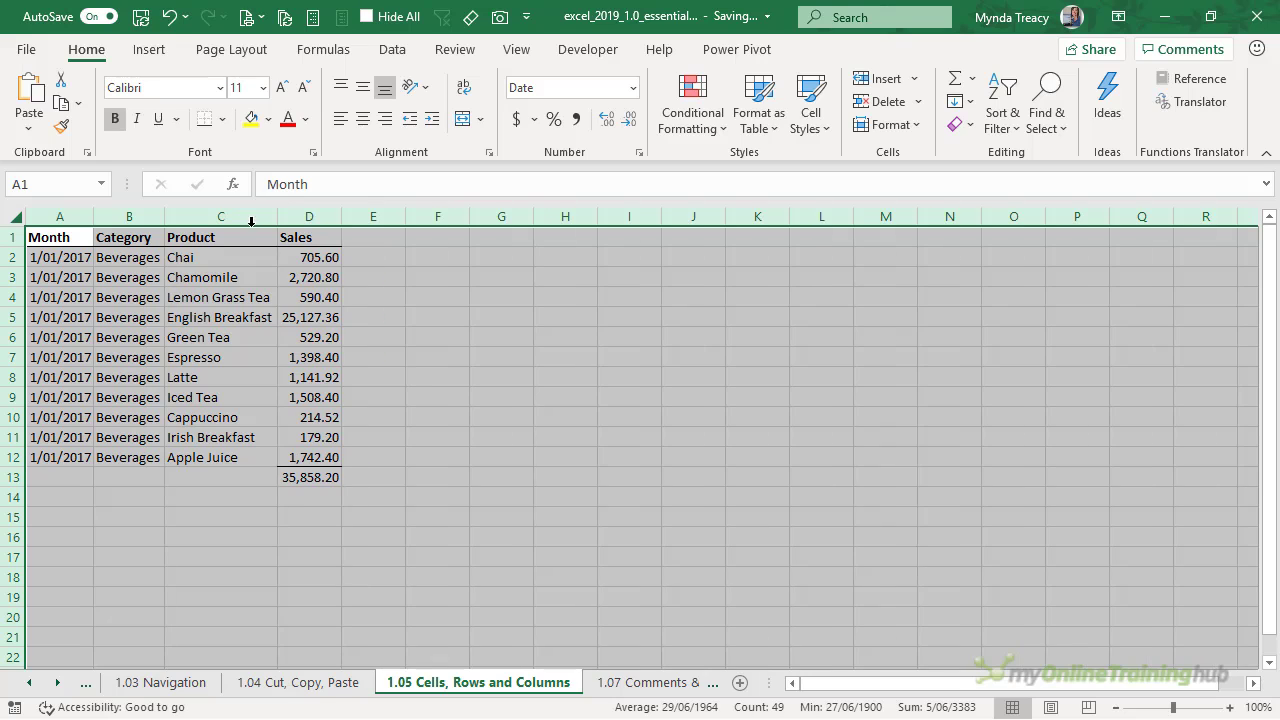
click(255, 280)
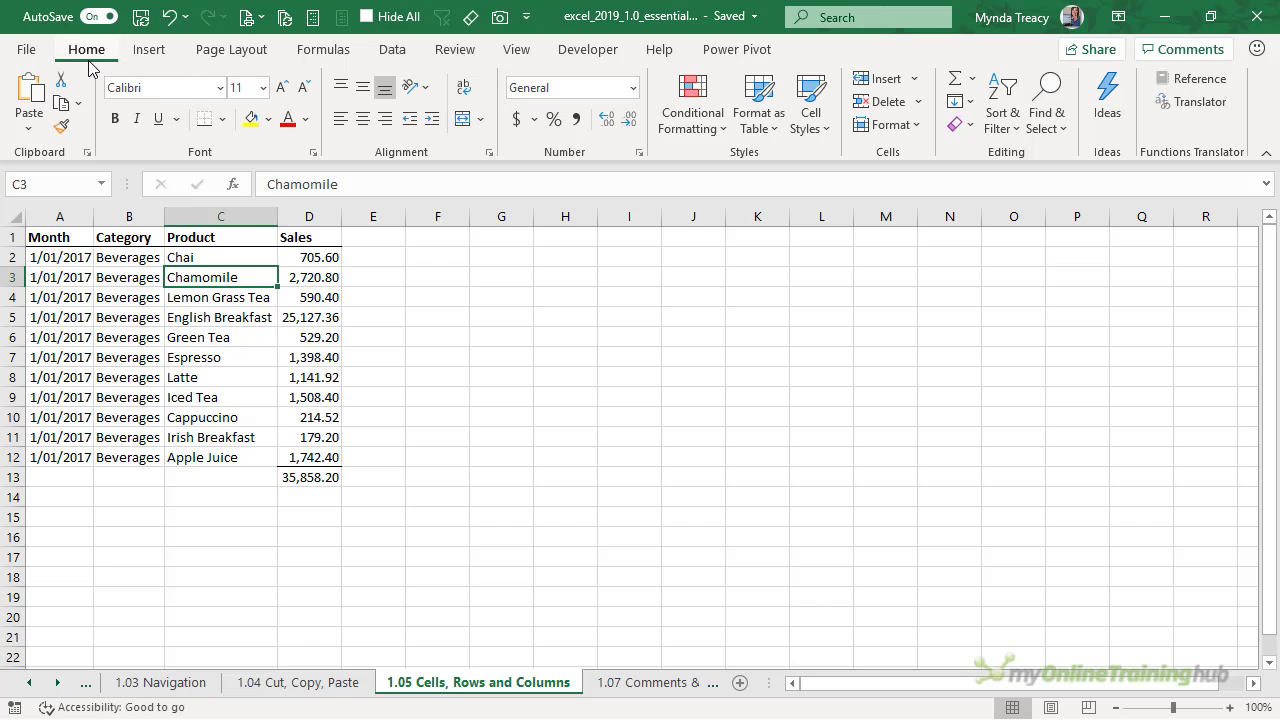
click(892, 124)
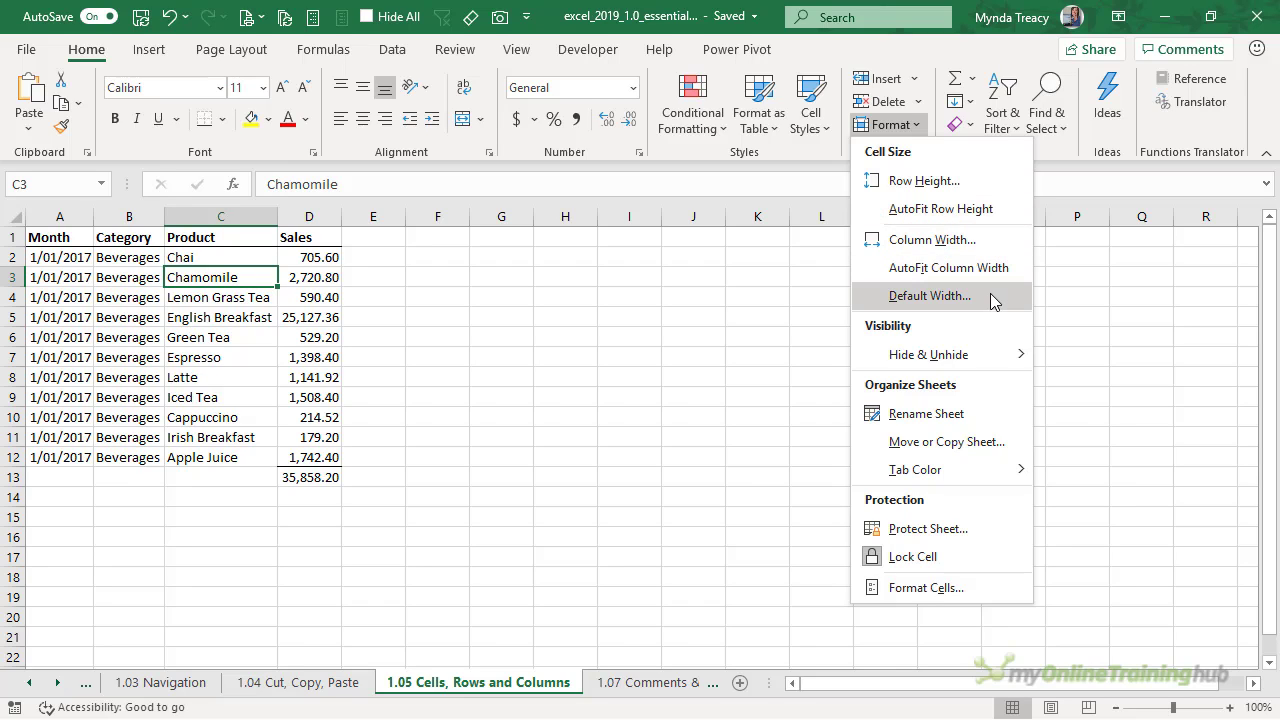
click(310, 260)
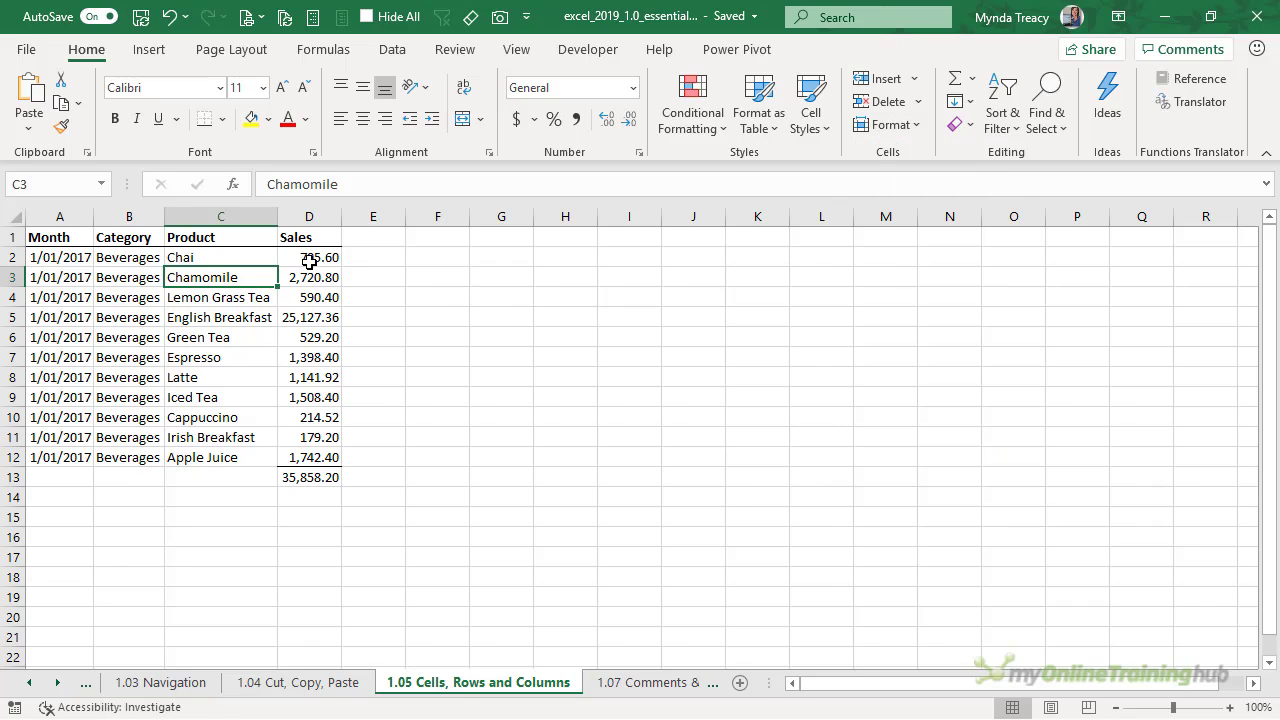
Set the width of the Sales column to exactly 9.5
click(309, 216)
right_click(310, 217)
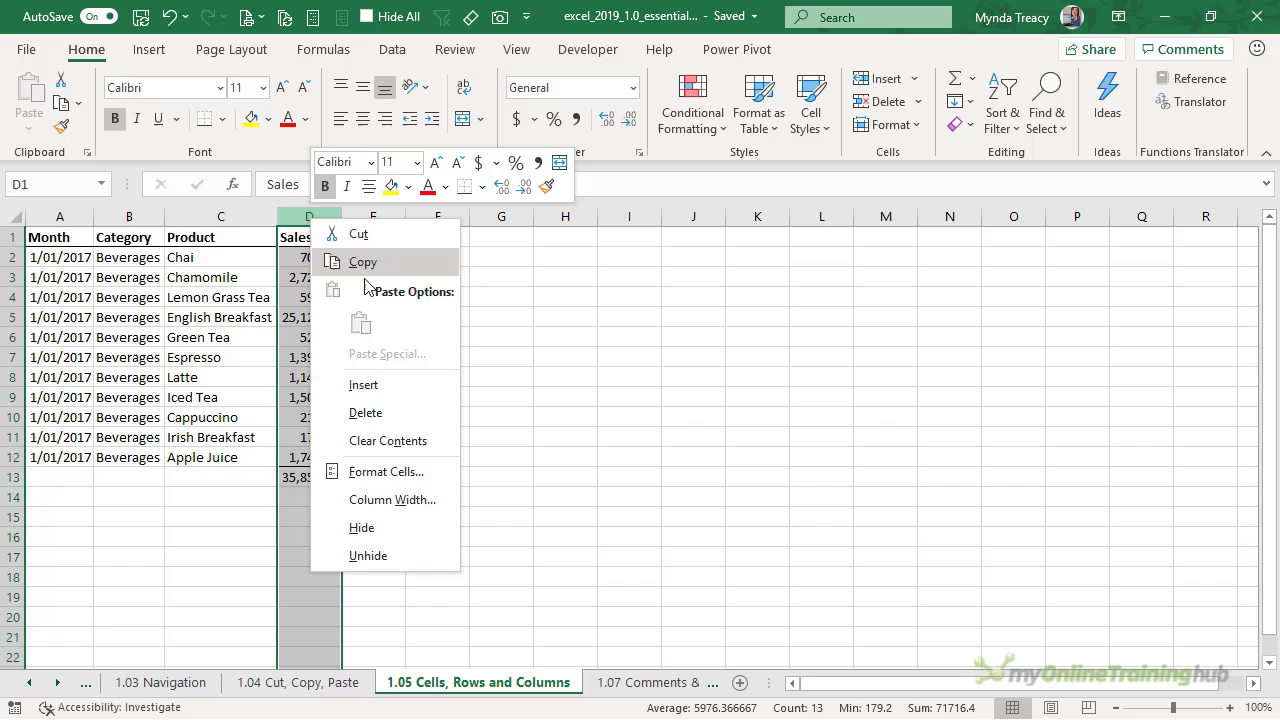
click(414, 500)
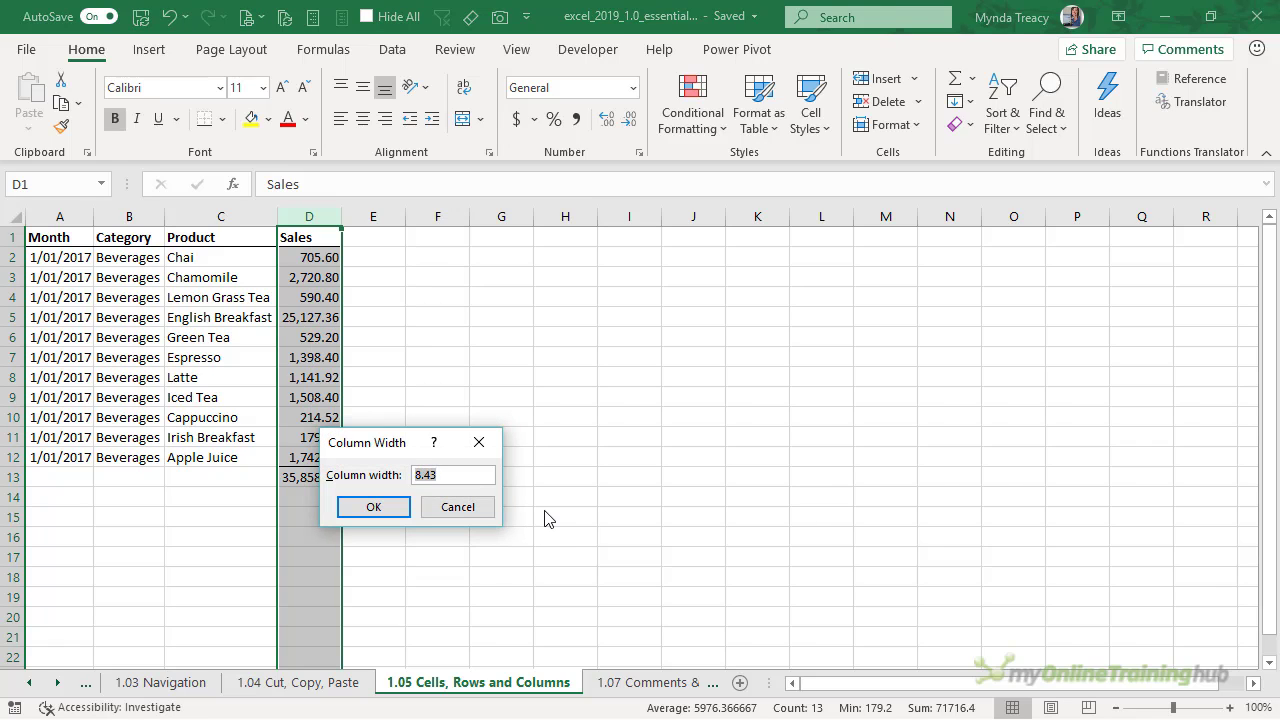
text(9.5)
key(Return)
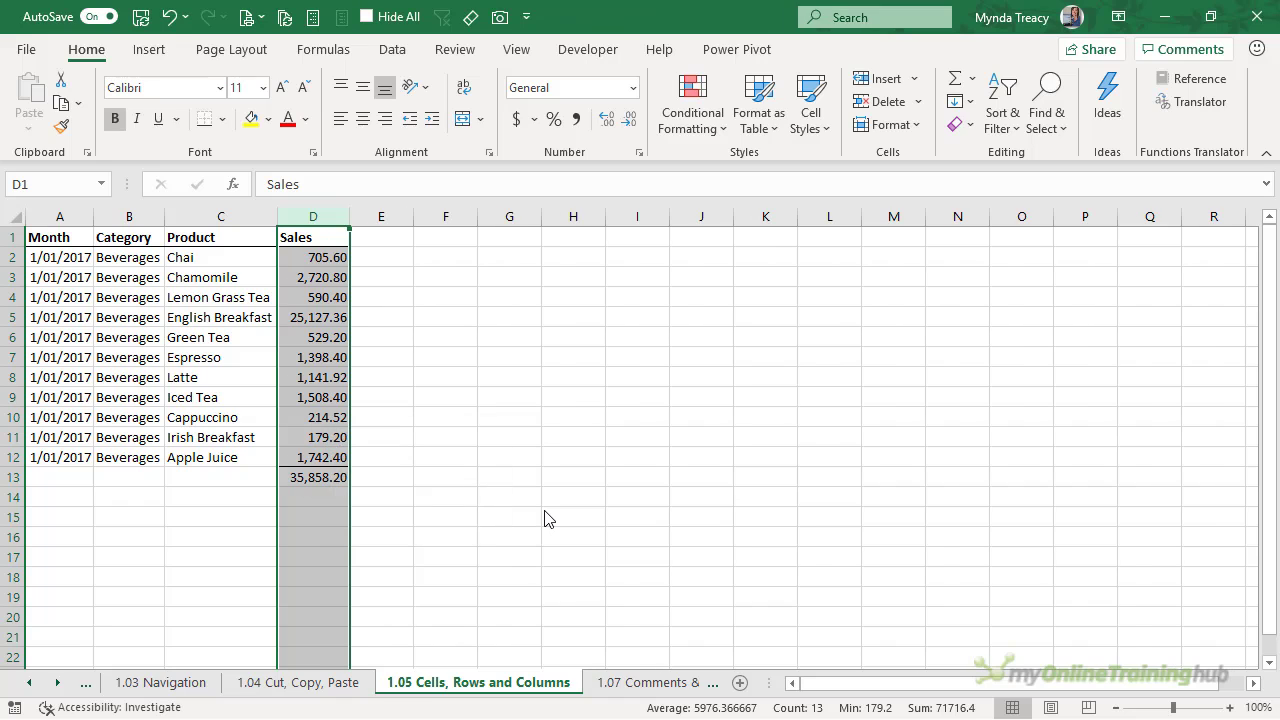
Set the height of row 8, the Latte row, to 20
right_click(6, 377)
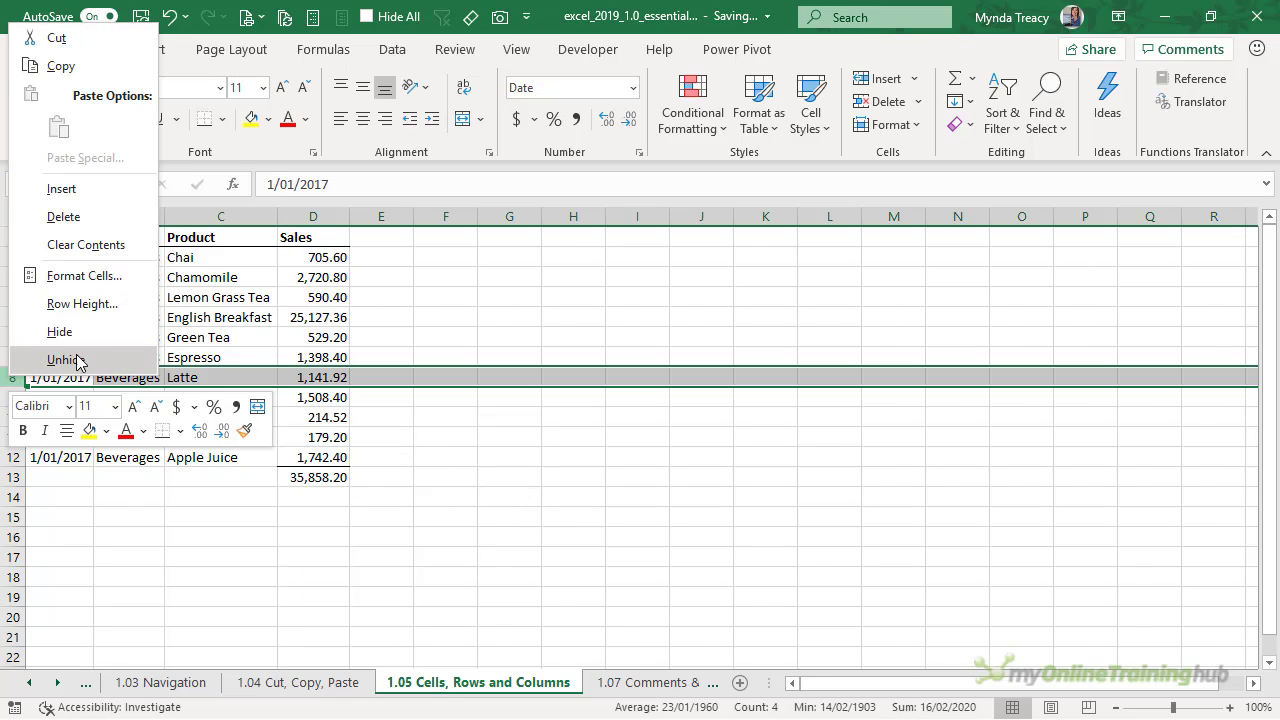
click(70, 289)
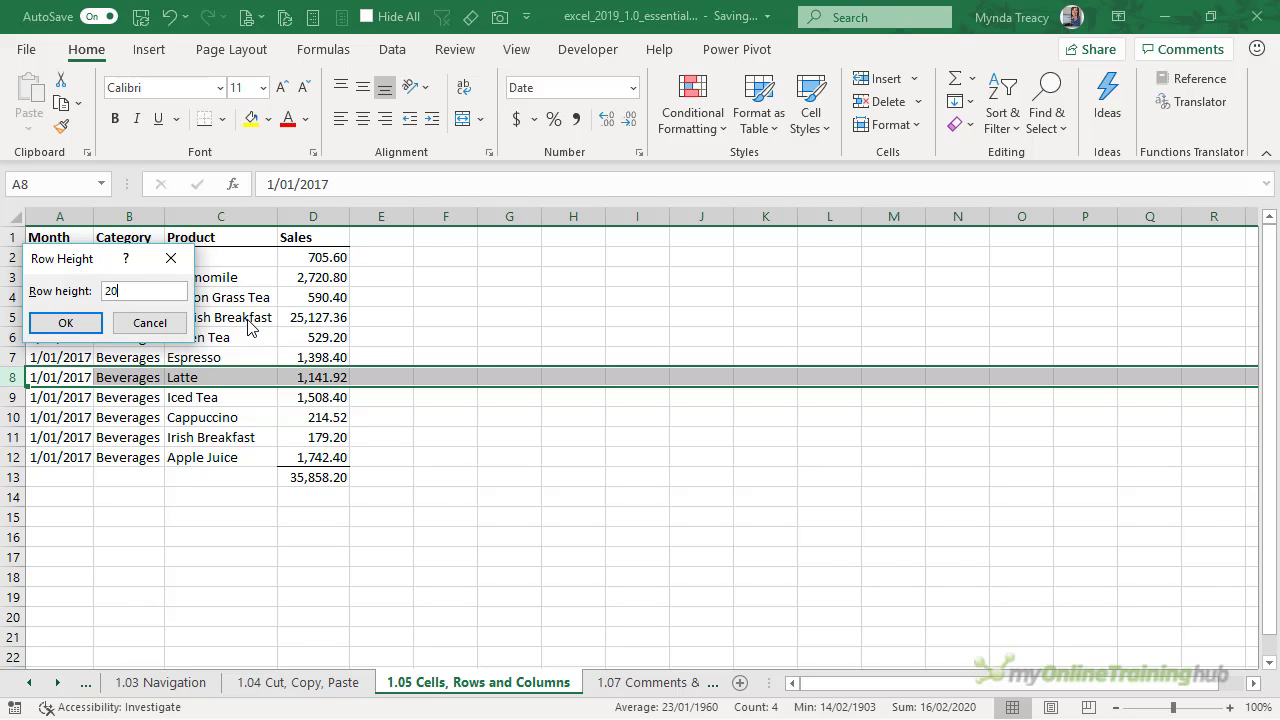
key(Return)
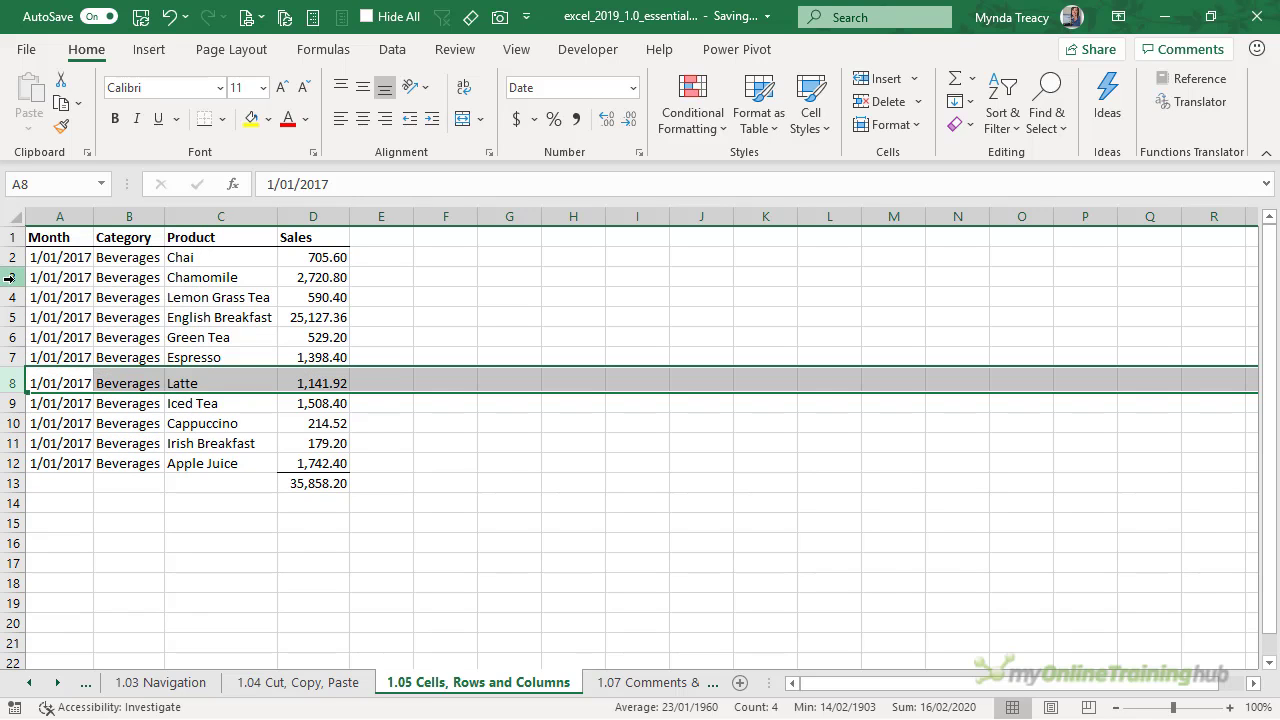
Set rows 3 through 7 to the same height as row 8 in one operation
drag(8, 278, 12, 352)
right_click(10, 337)
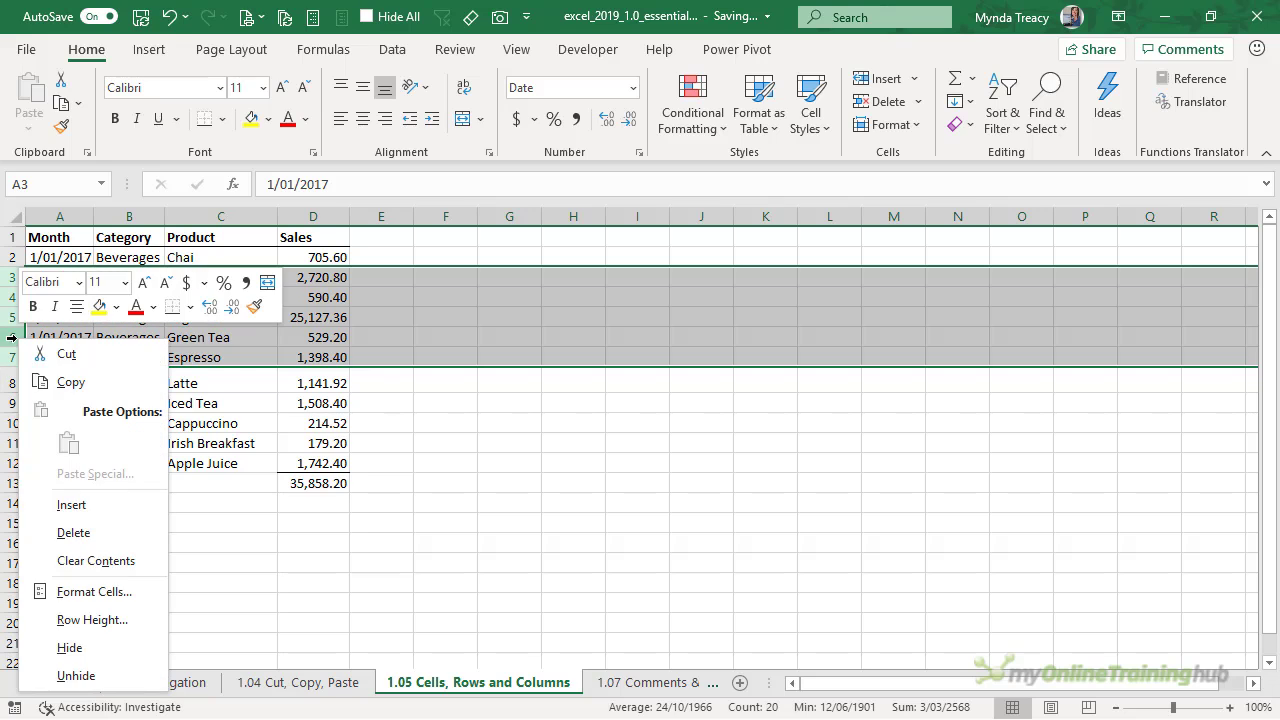
click(110, 619)
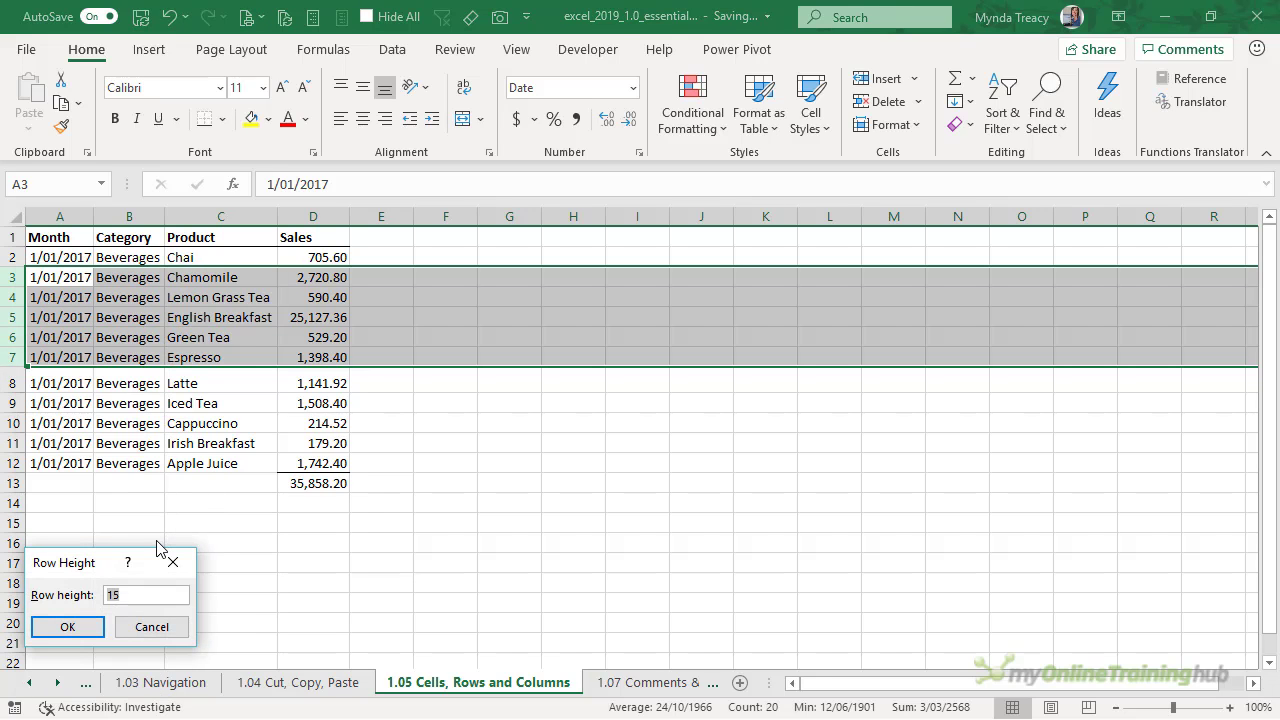
key(Return)
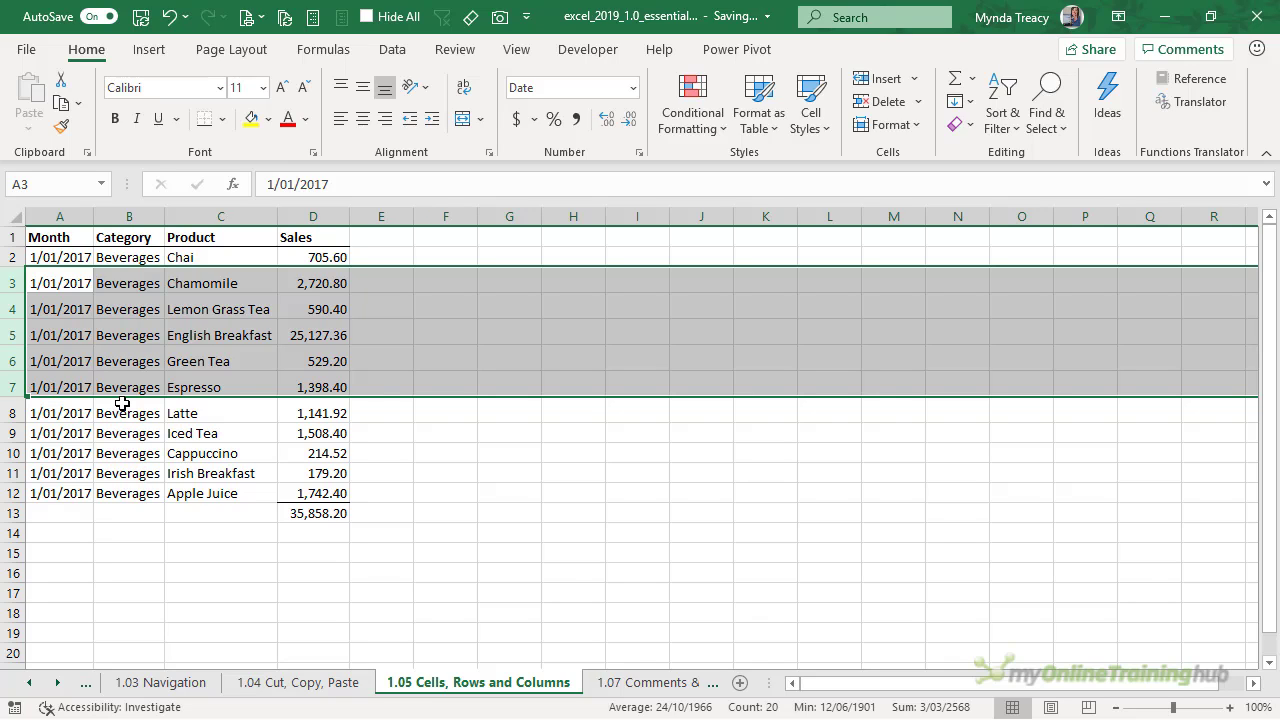
click(200, 218)
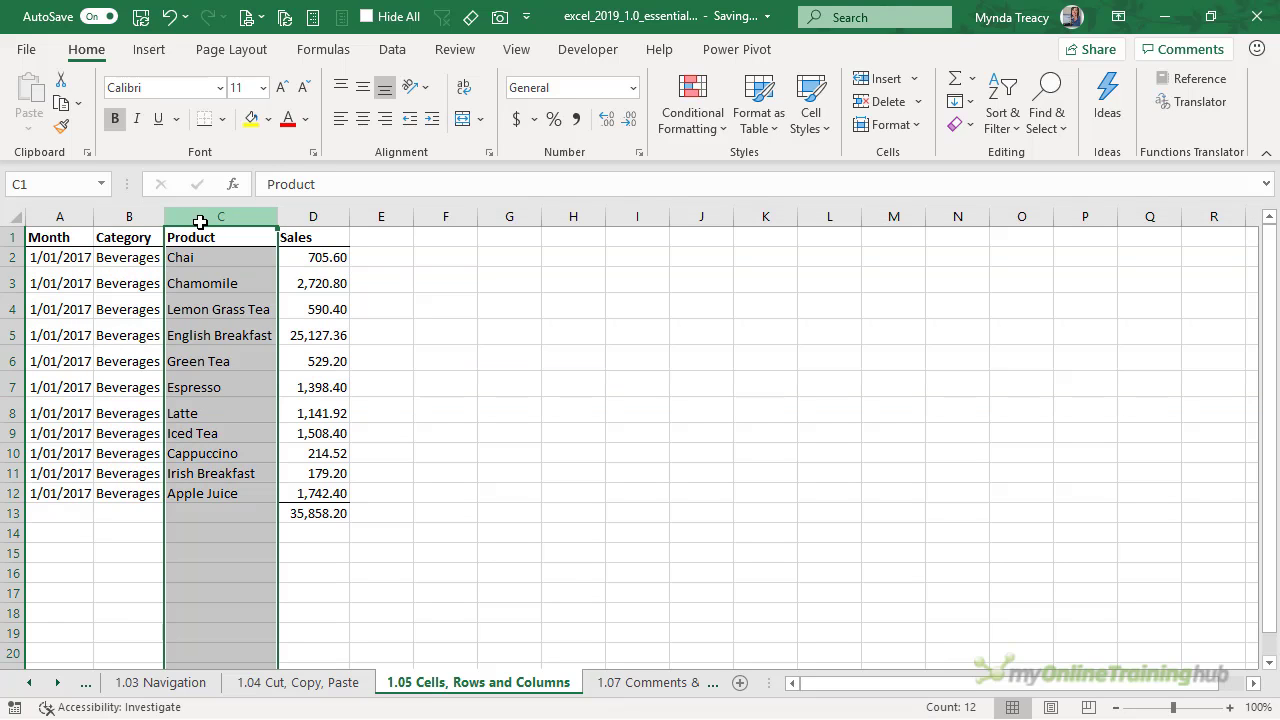
click(10, 279)
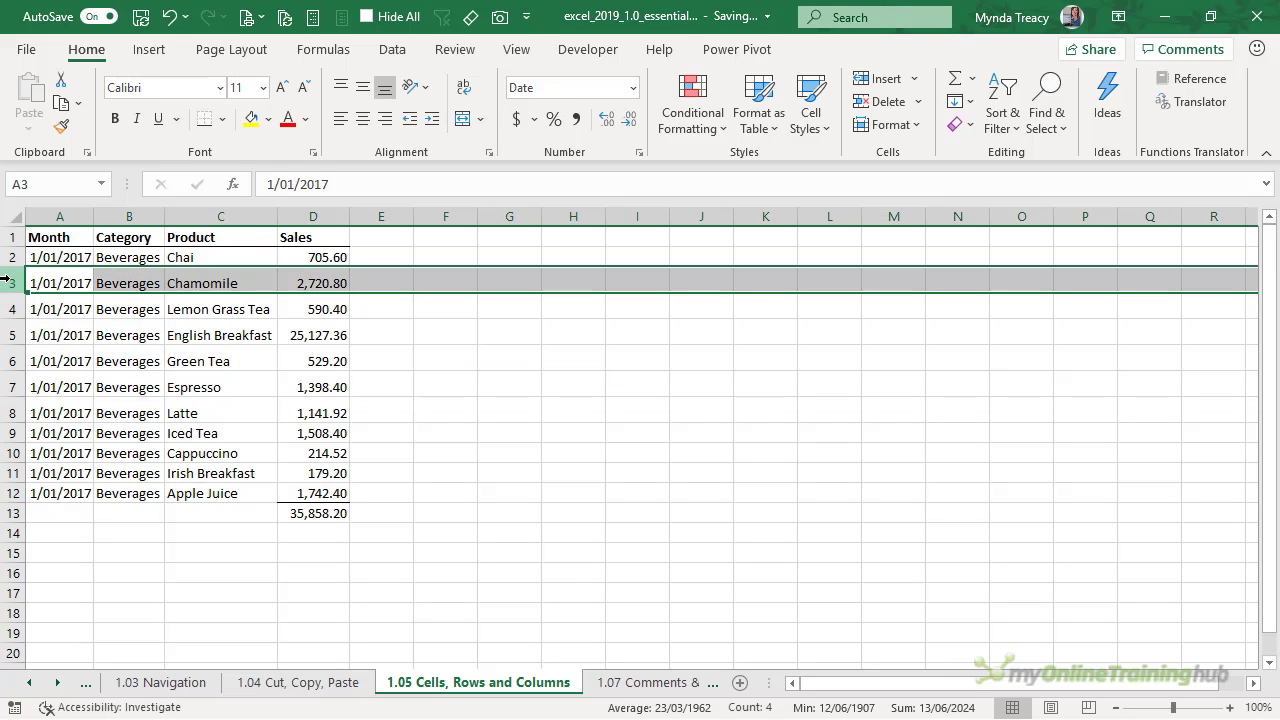
right_click(8, 280)
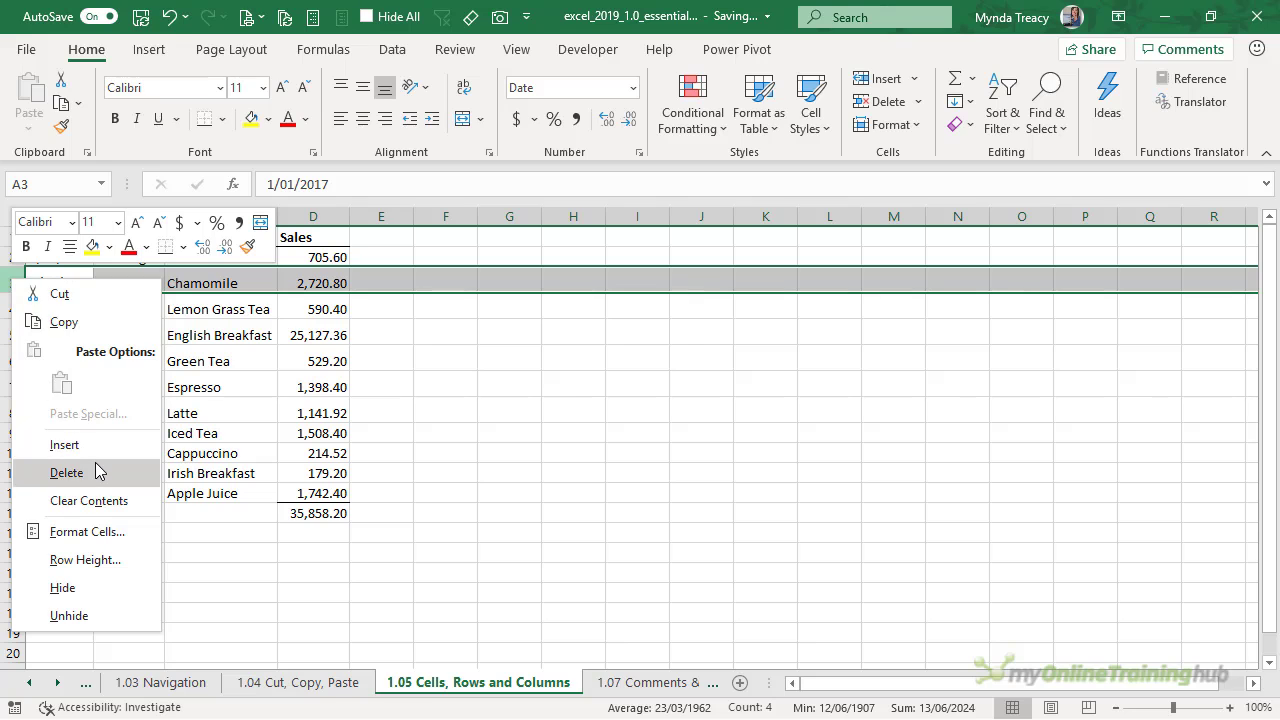
right_click(300, 217)
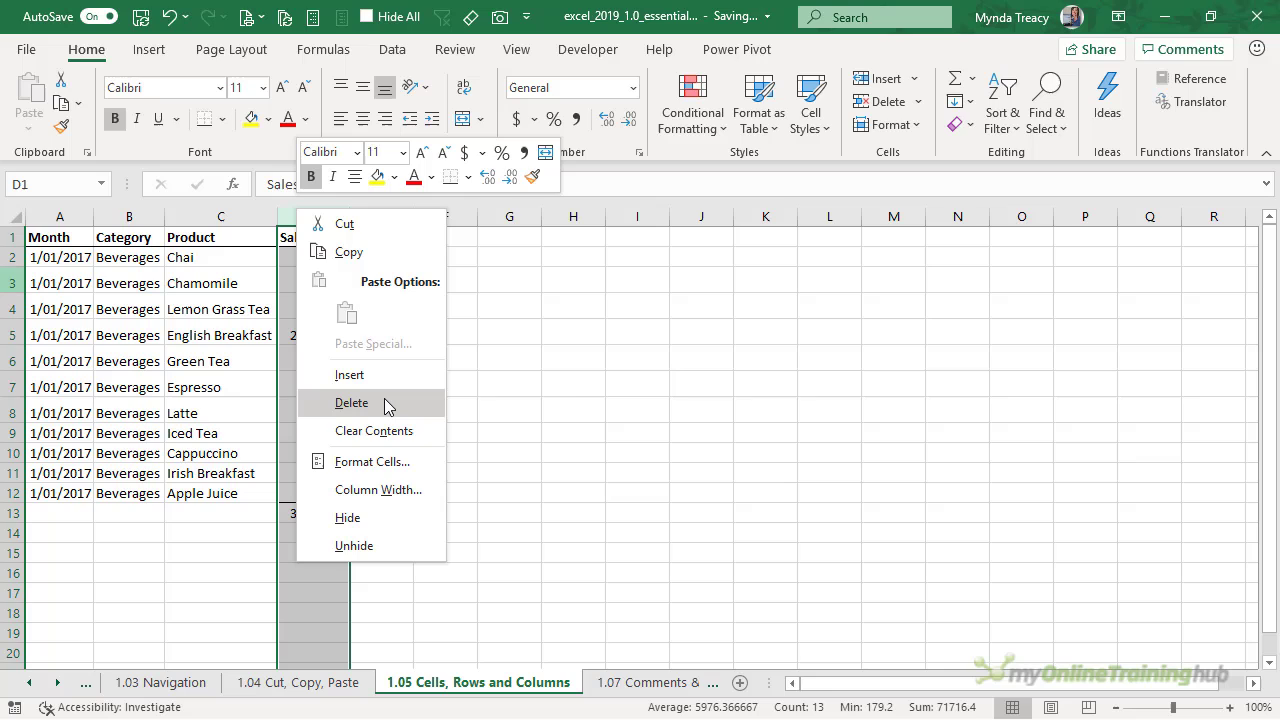
Delete the entire rows containing Lemon Grass Tea, English Breakfast and Green Tea, based on cells C4:C6
click(244, 309)
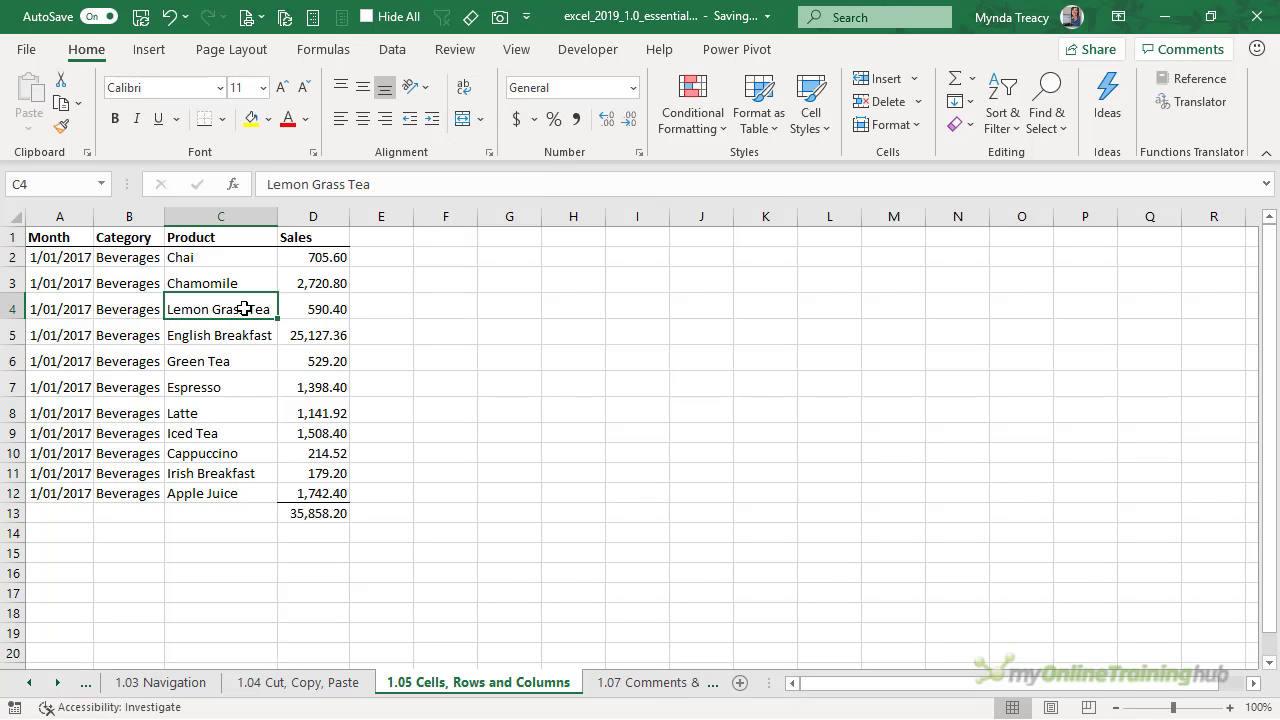
drag(244, 320, 249, 357)
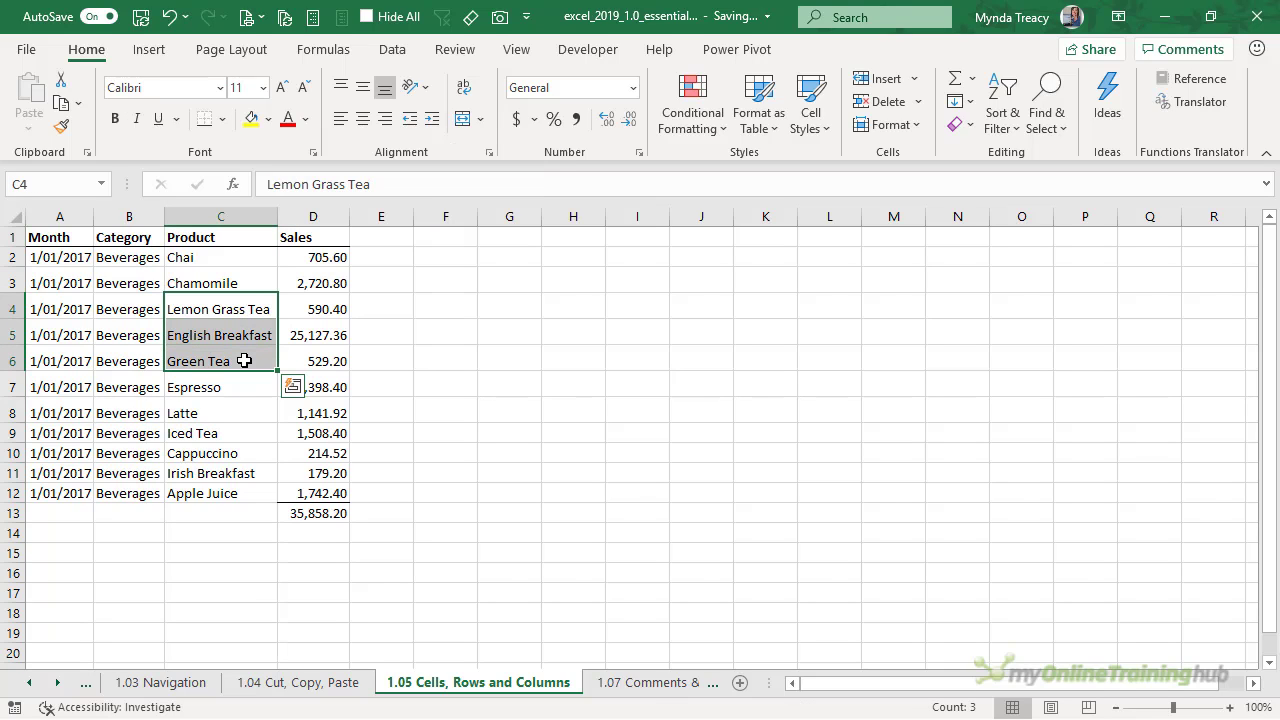
right_click(231, 334)
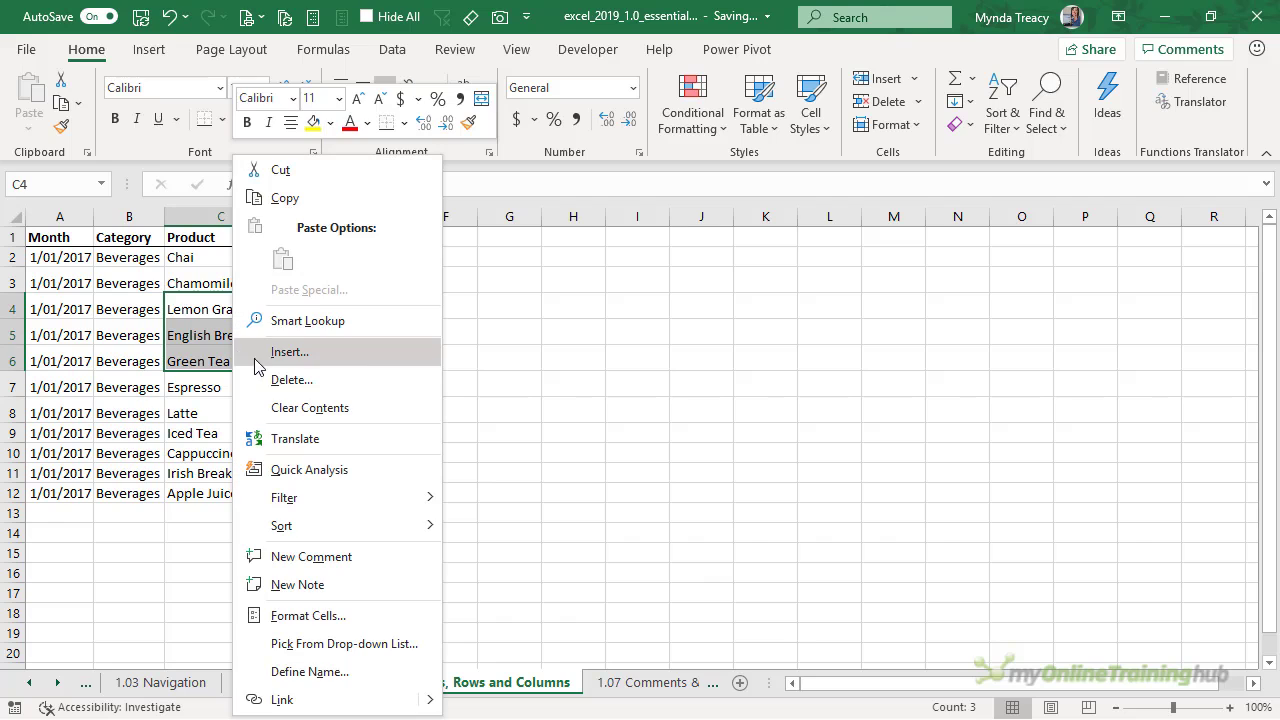
click(364, 380)
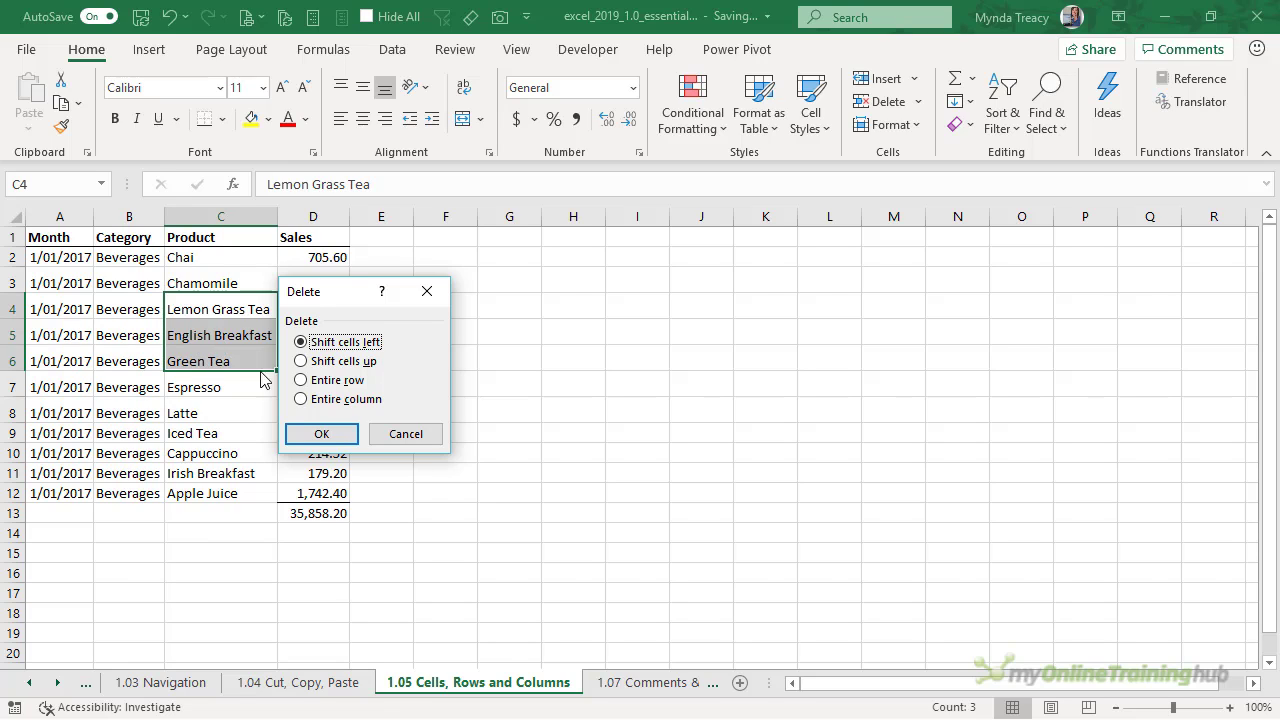
click(320, 403)
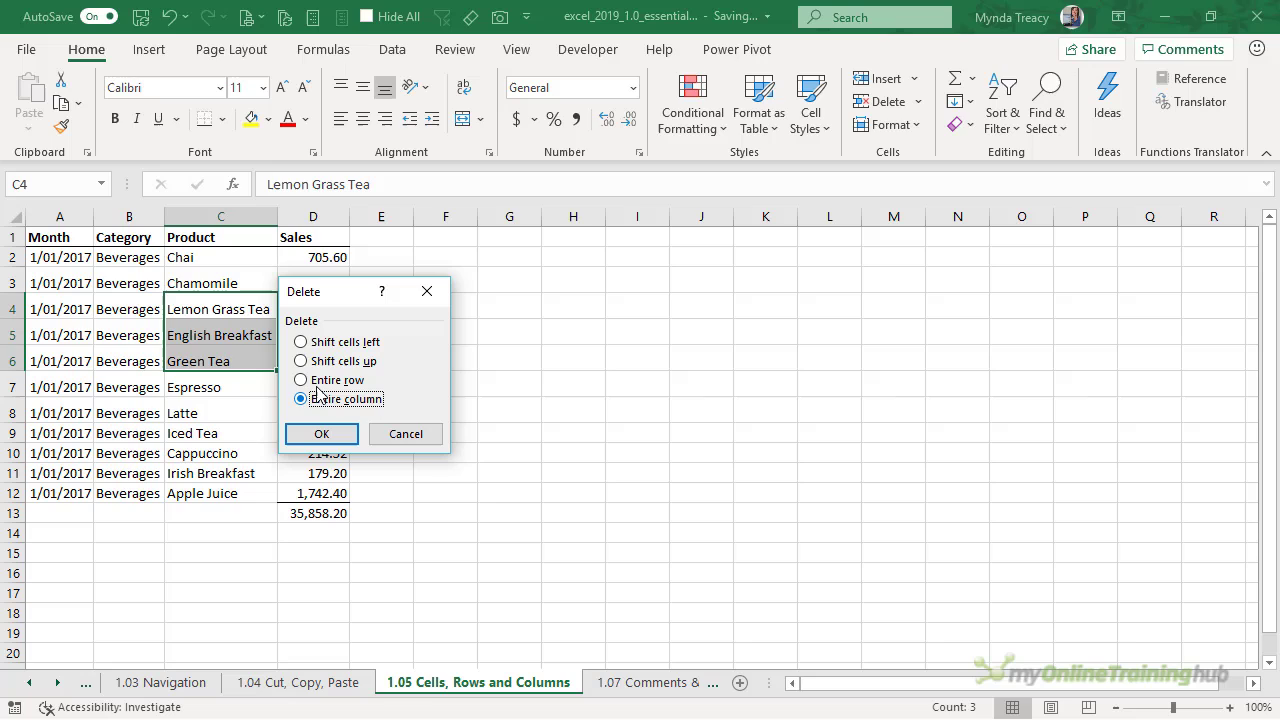
click(317, 385)
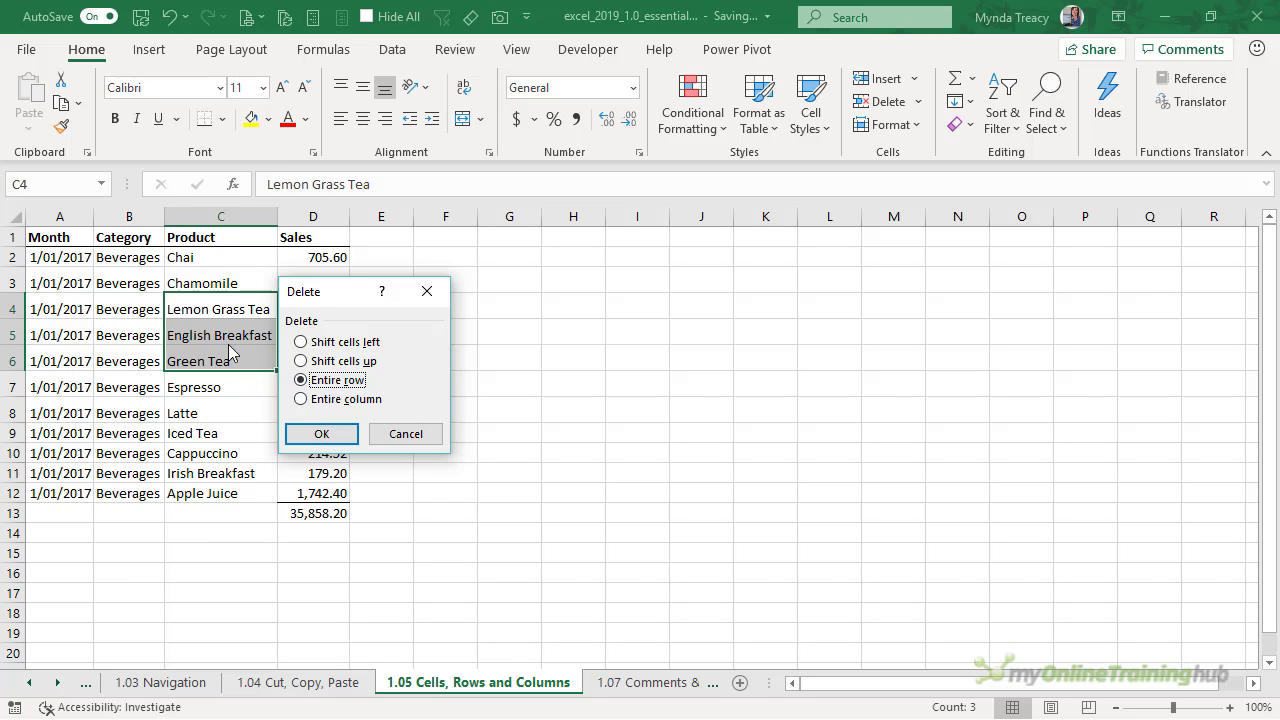
click(321, 434)
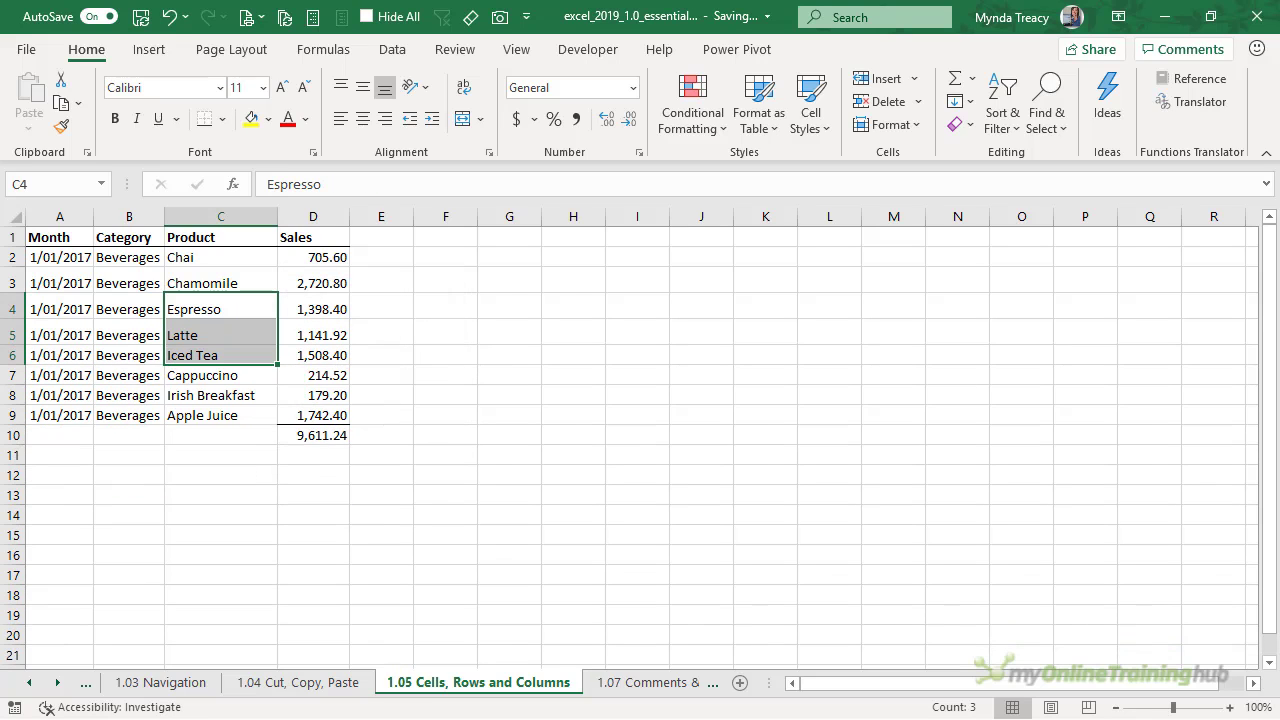
click(184, 316)
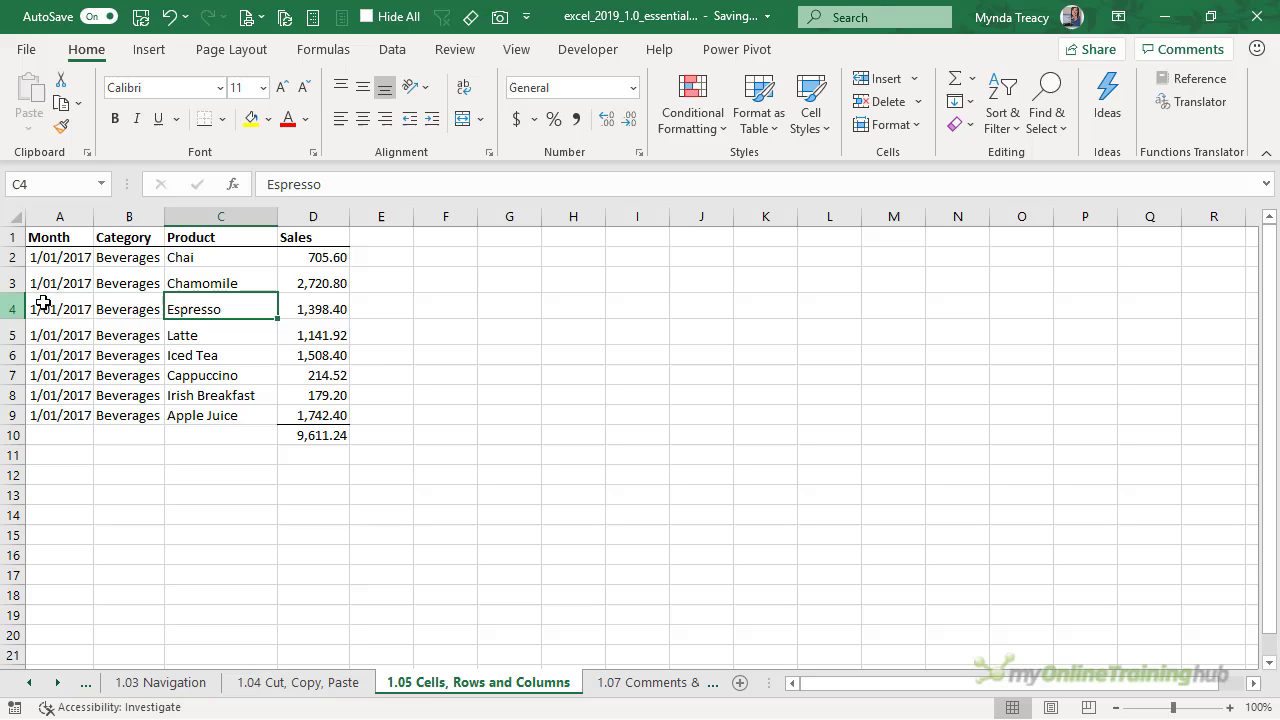
Insert an entire blank row above the Chamomile row, starting from cell B3
click(139, 284)
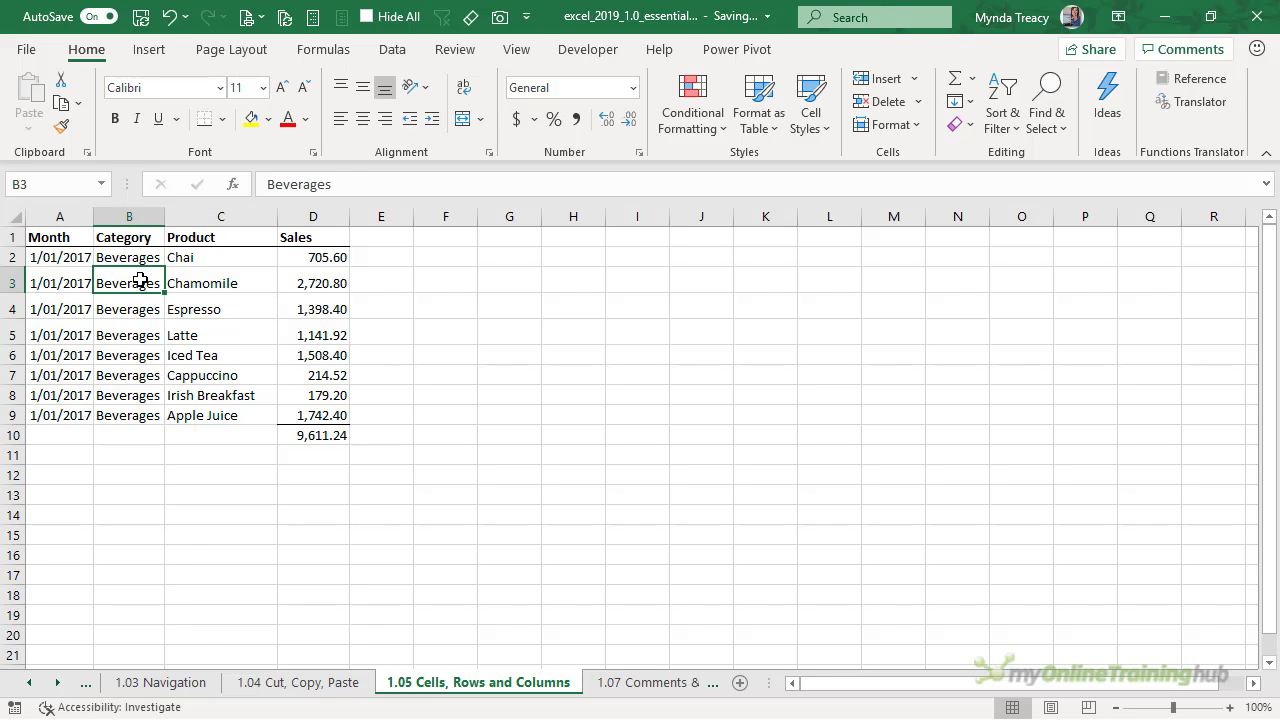
right_click(140, 284)
click(197, 352)
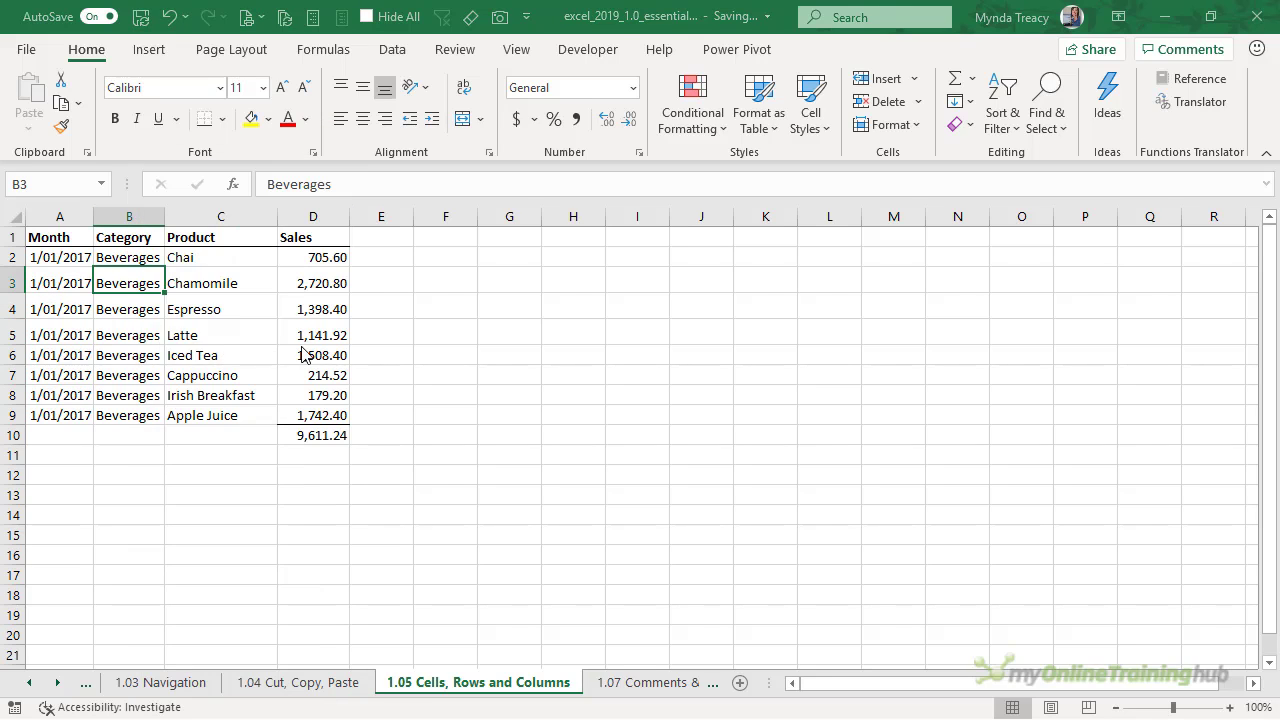
drag(188, 262, 292, 263)
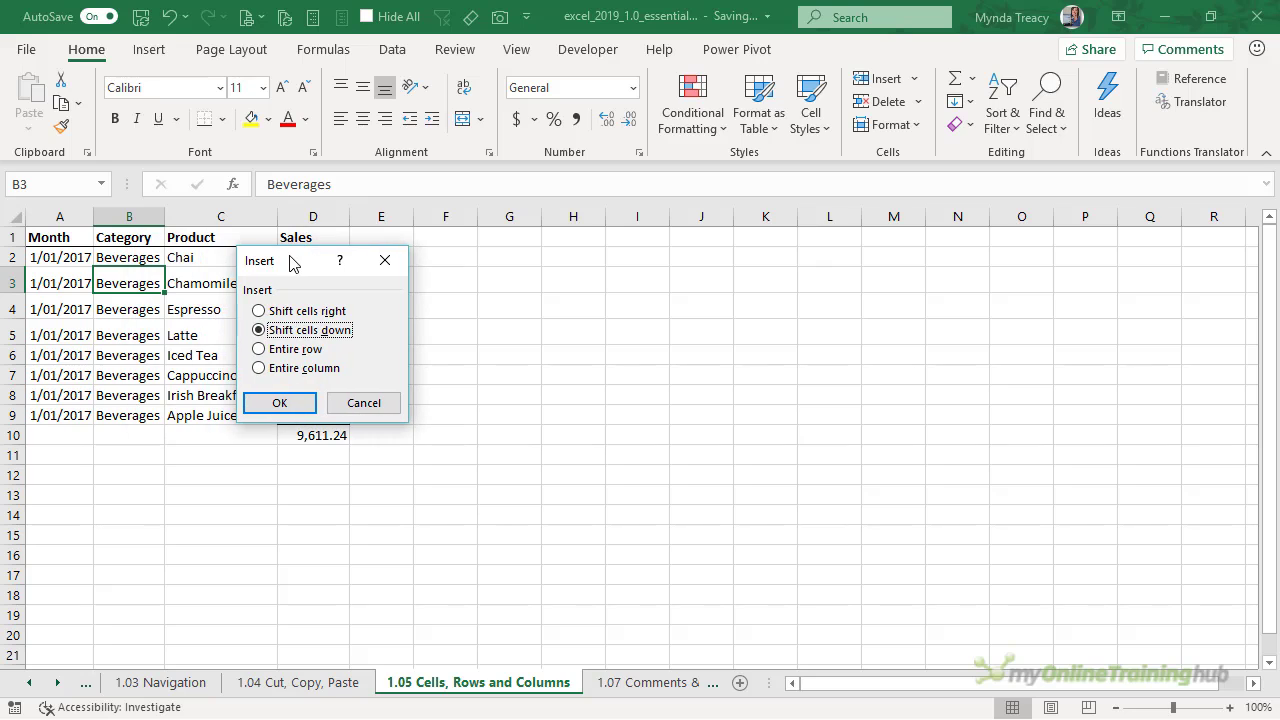
click(300, 350)
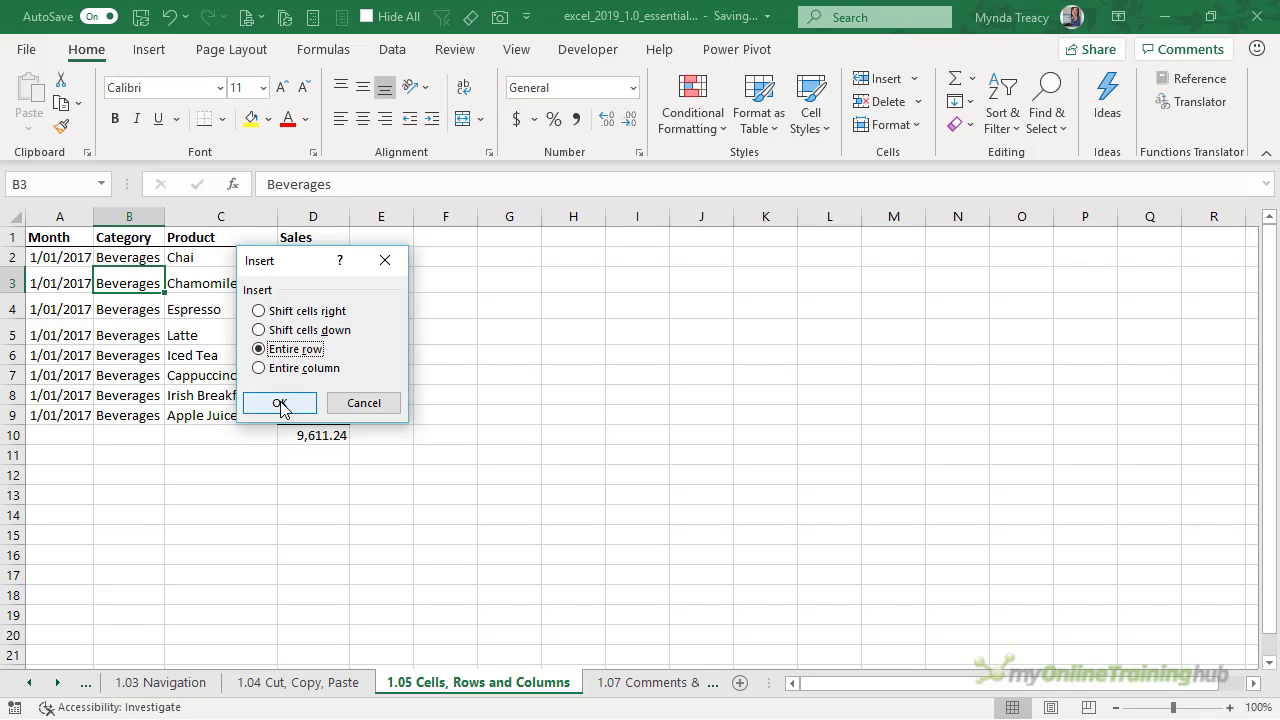
click(280, 403)
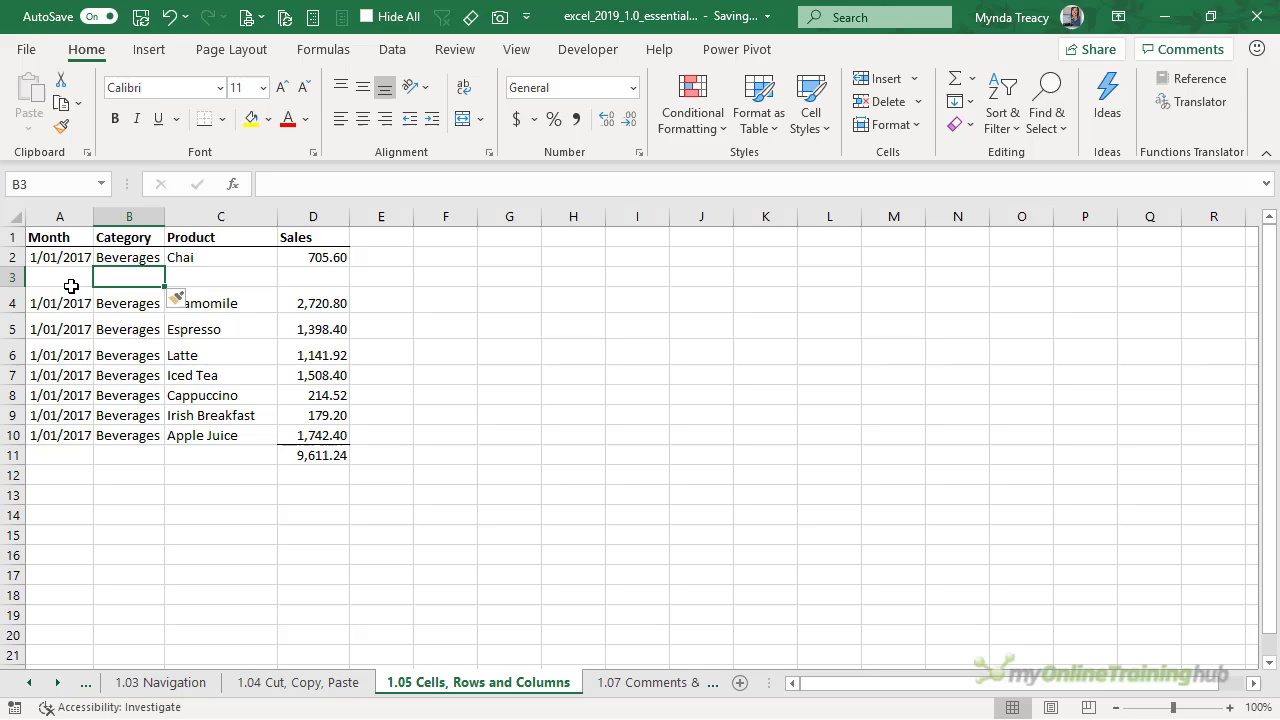
Insert a blank column between the Month and Category columns
click(115, 208)
right_click(122, 218)
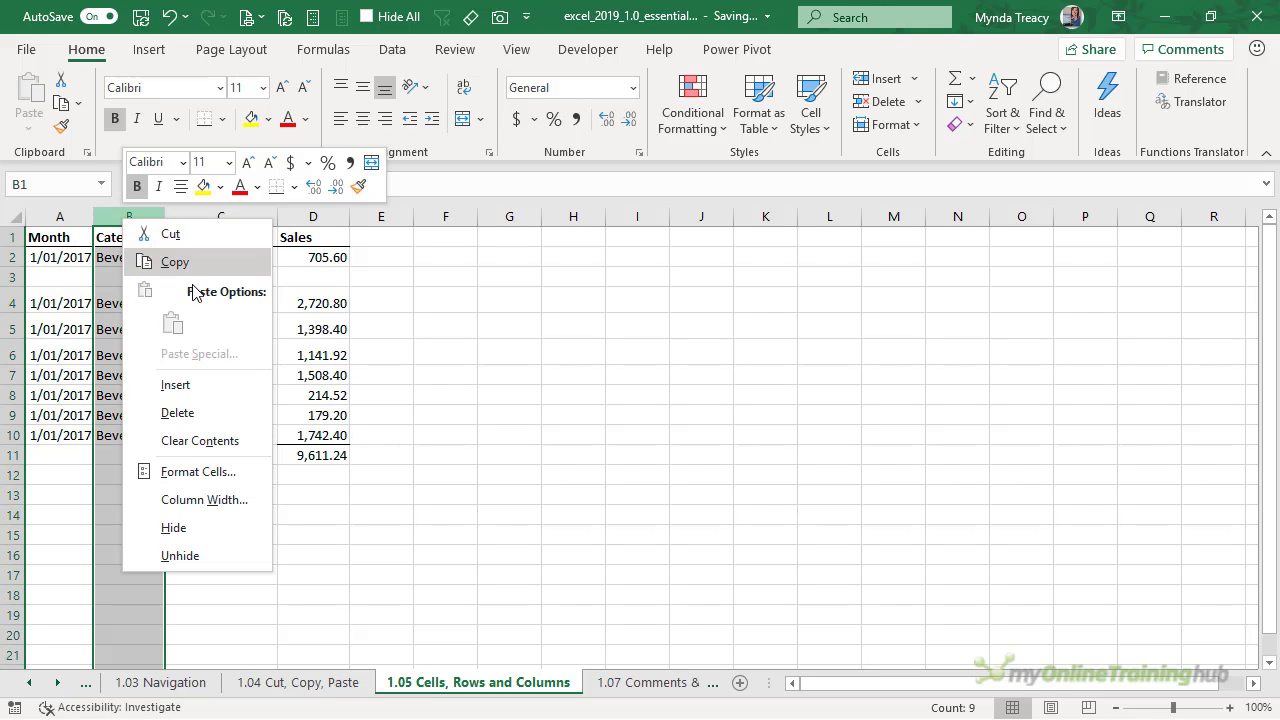
click(218, 382)
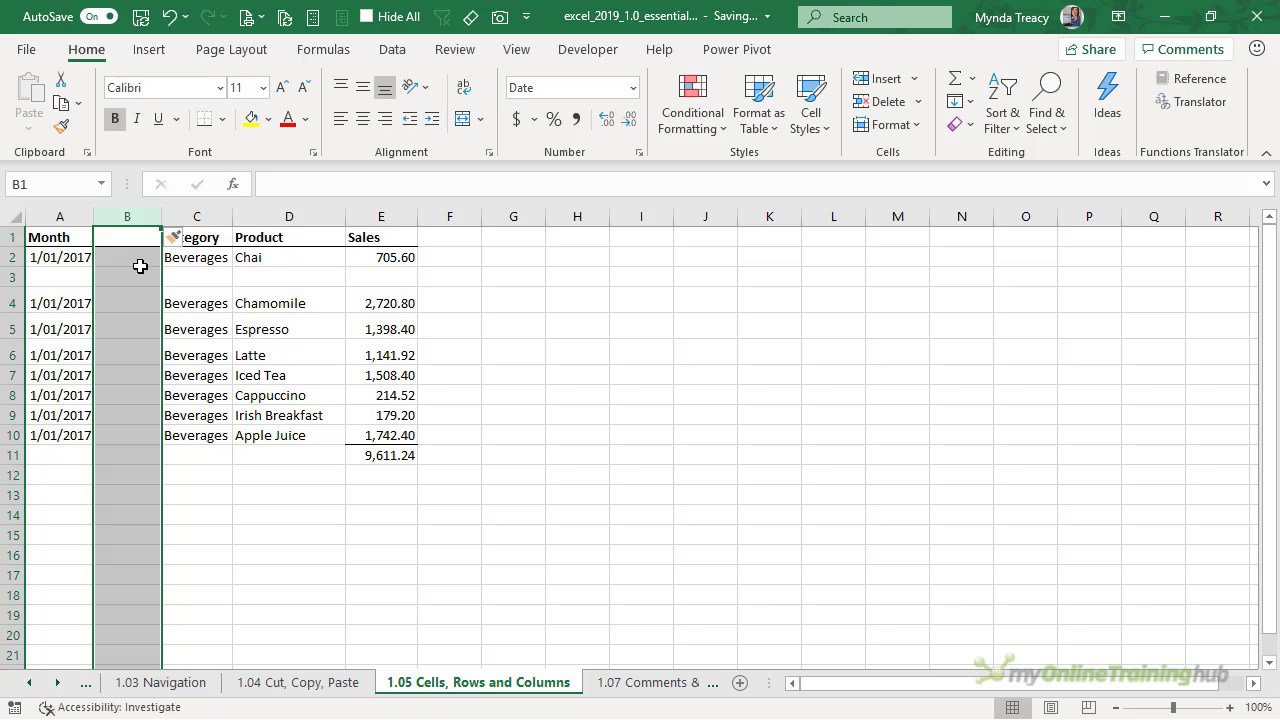
click(170, 260)
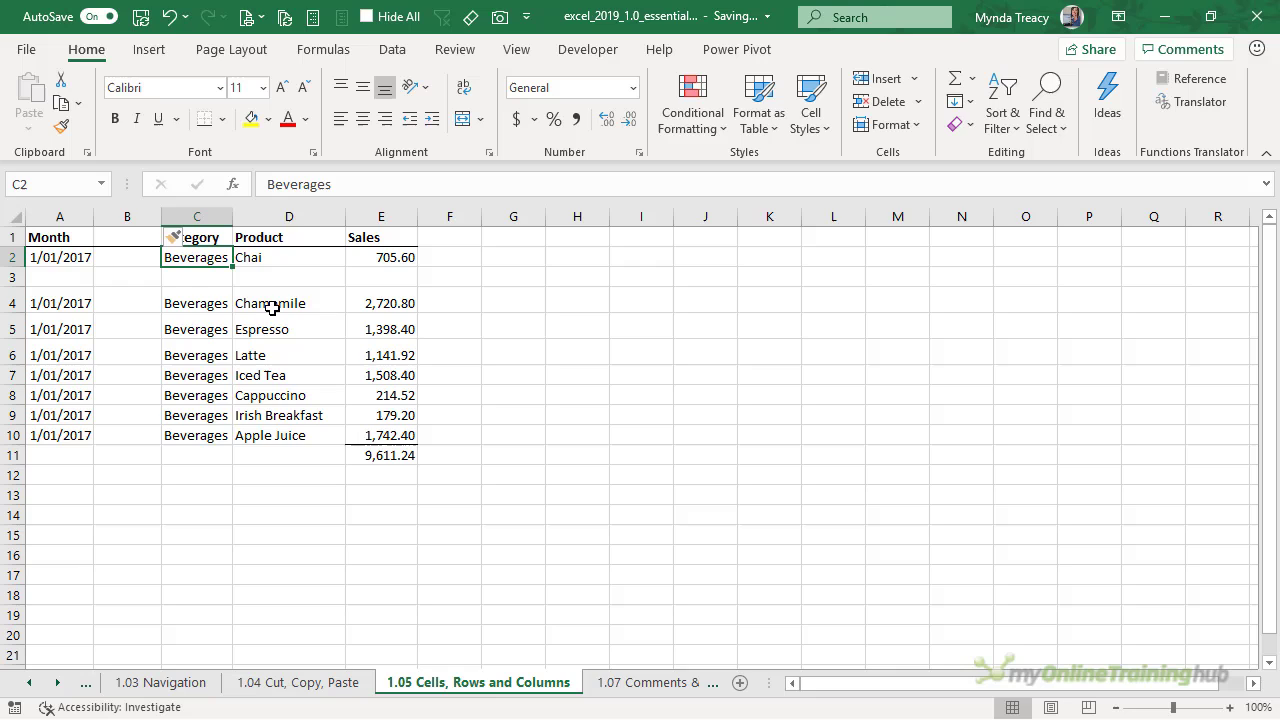
click(915, 80)
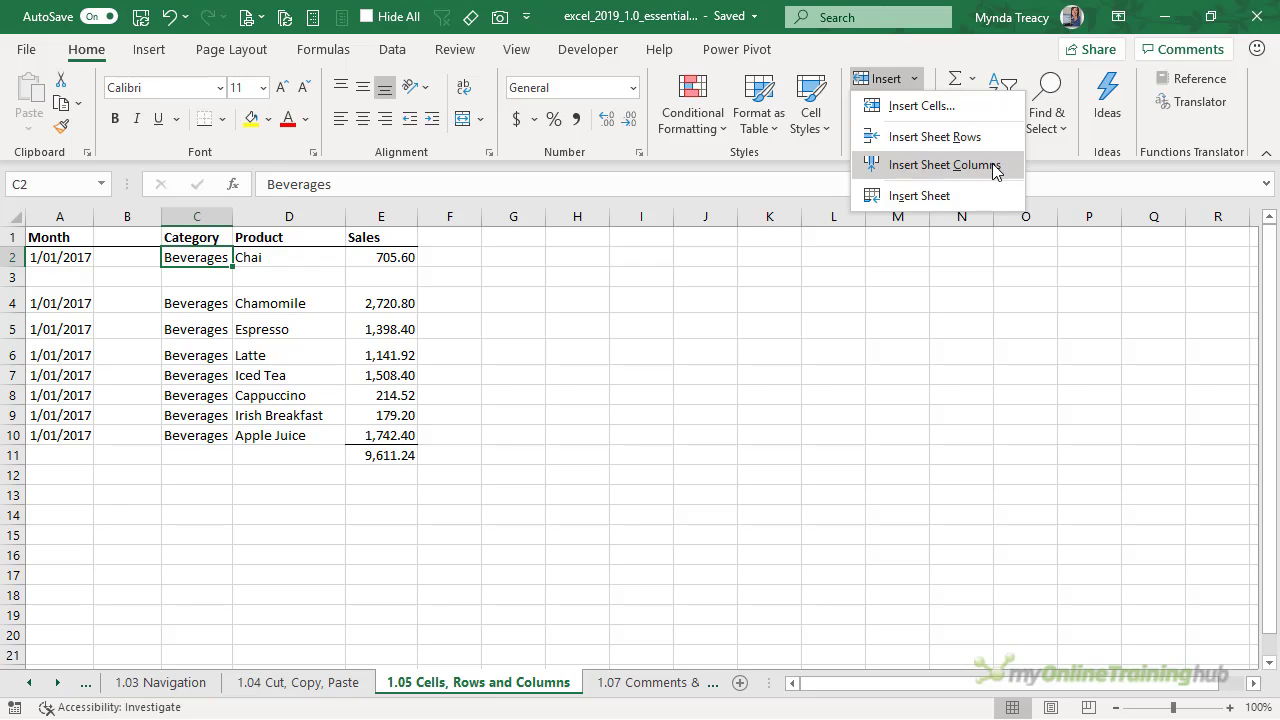
click(913, 80)
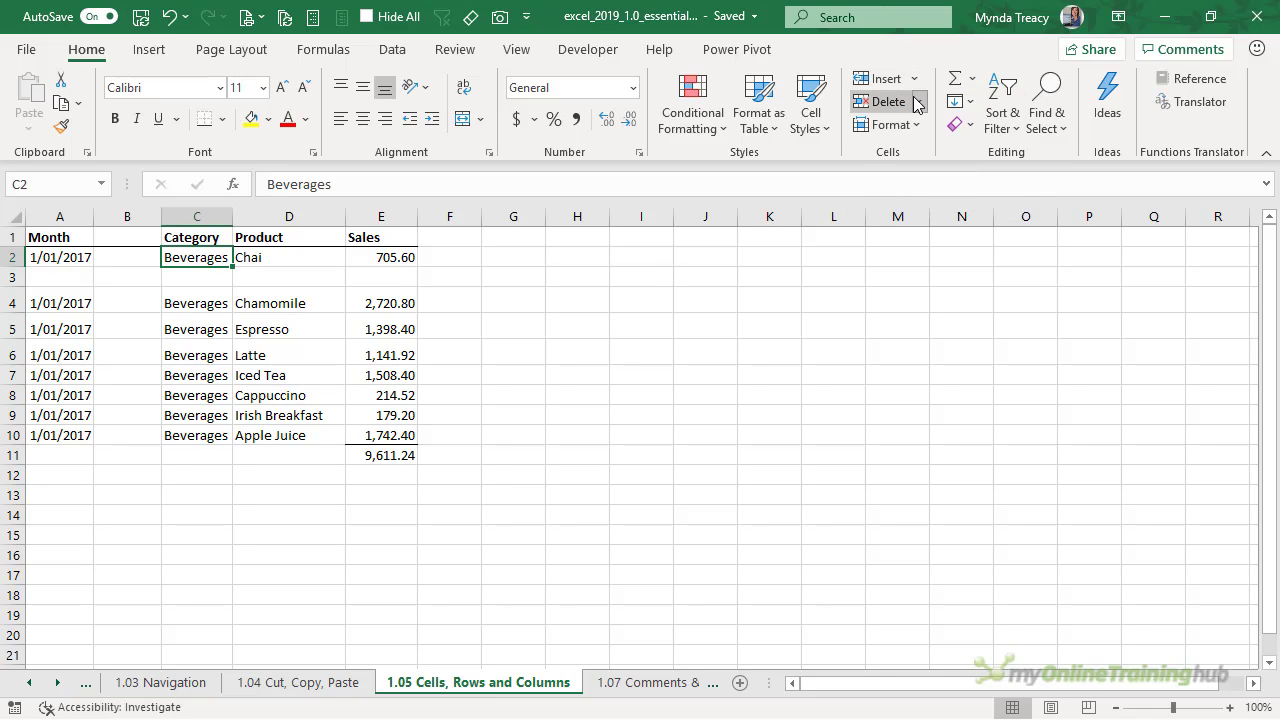
click(916, 104)
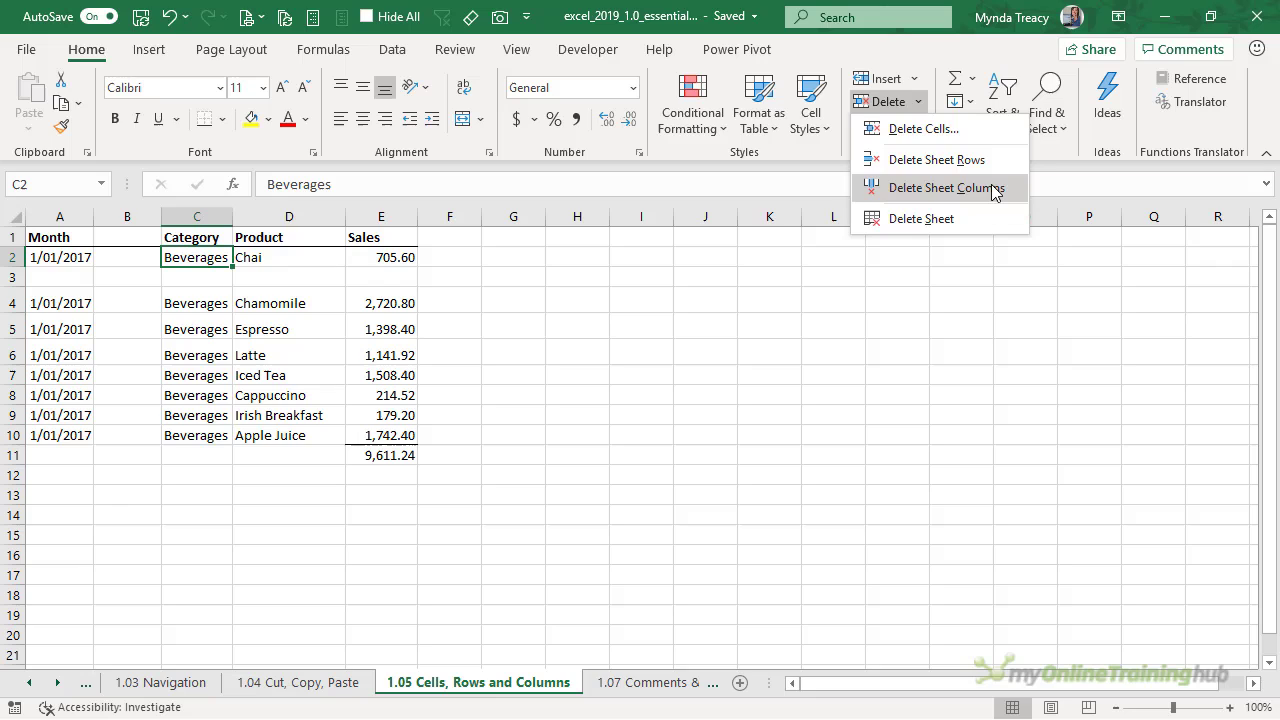
click(448, 327)
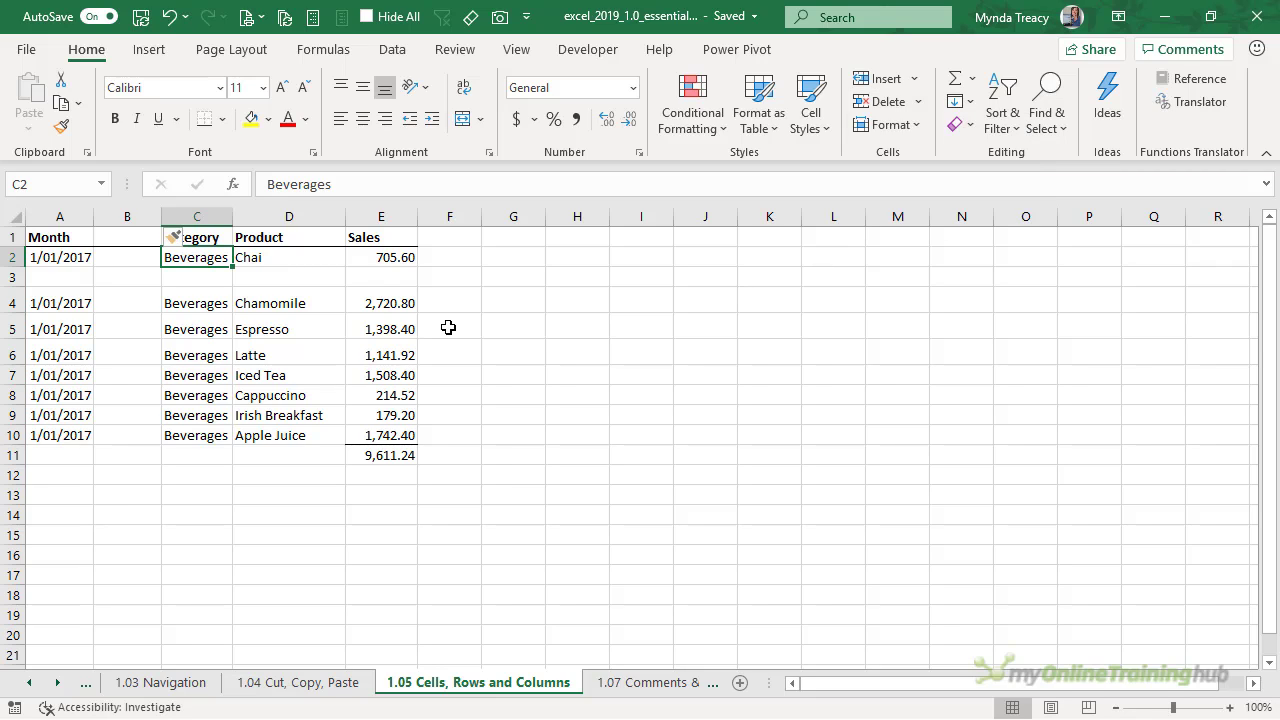
Insert a blank column before the Product column and delete that new column again
click(313, 216)
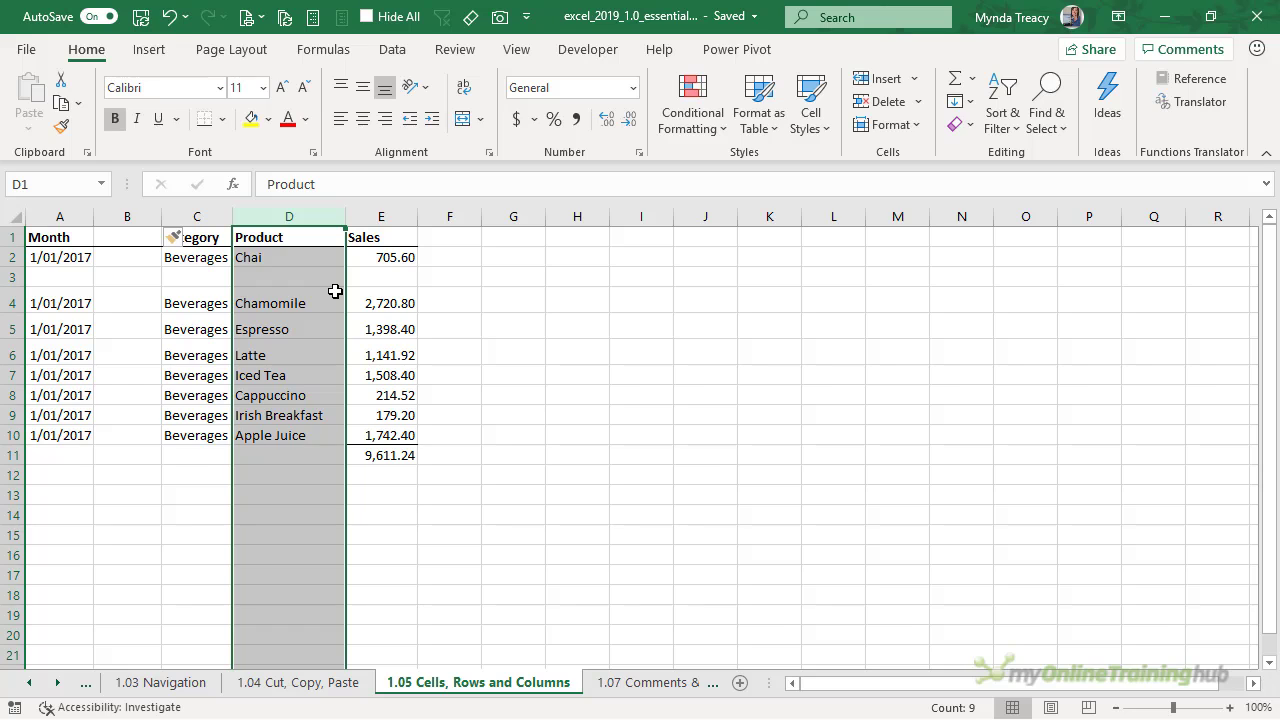
key(ctrl+plus)
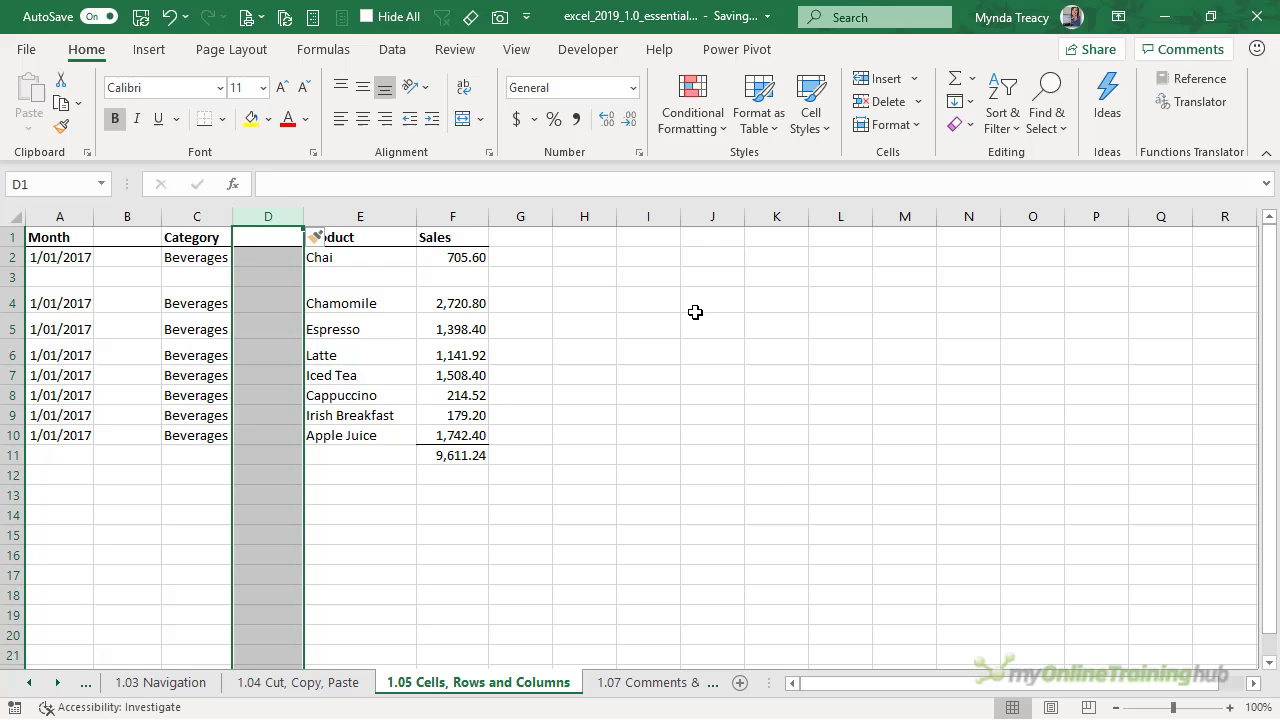
key(ctrl+minus)
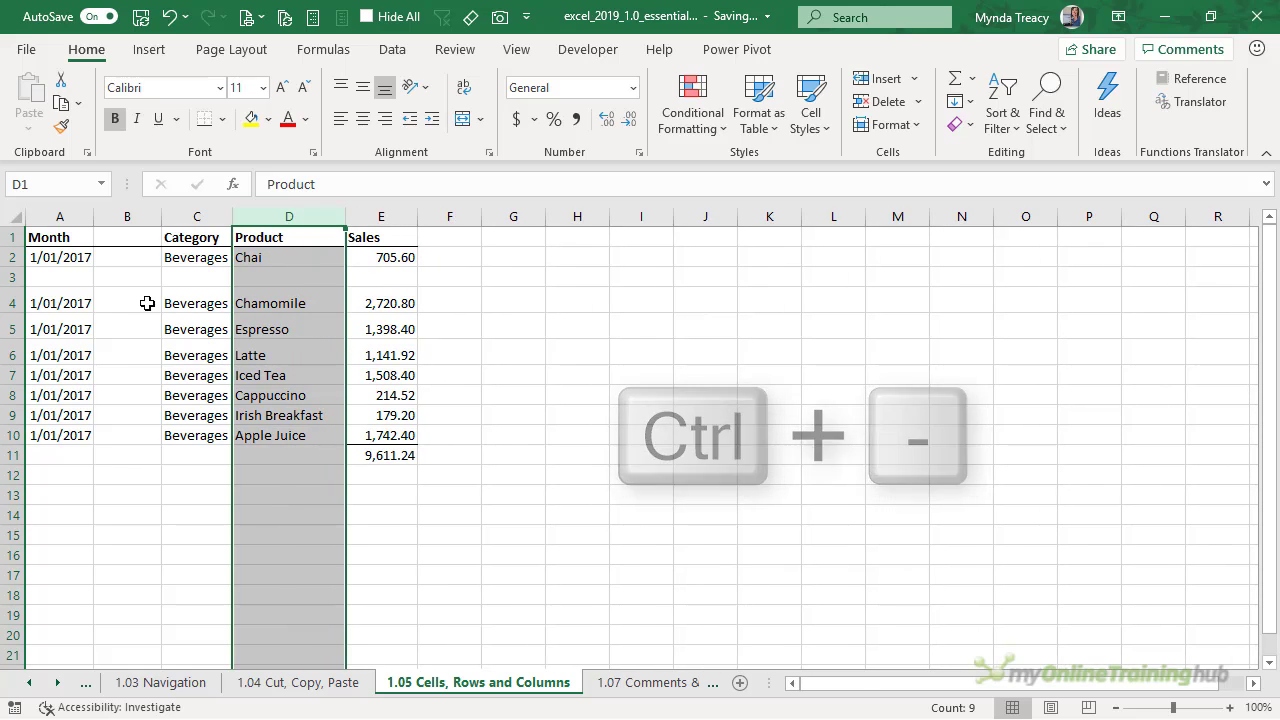
Insert an extra row at the blank row 3 and delete that extra row again
click(21, 280)
key(ctrl+plus)
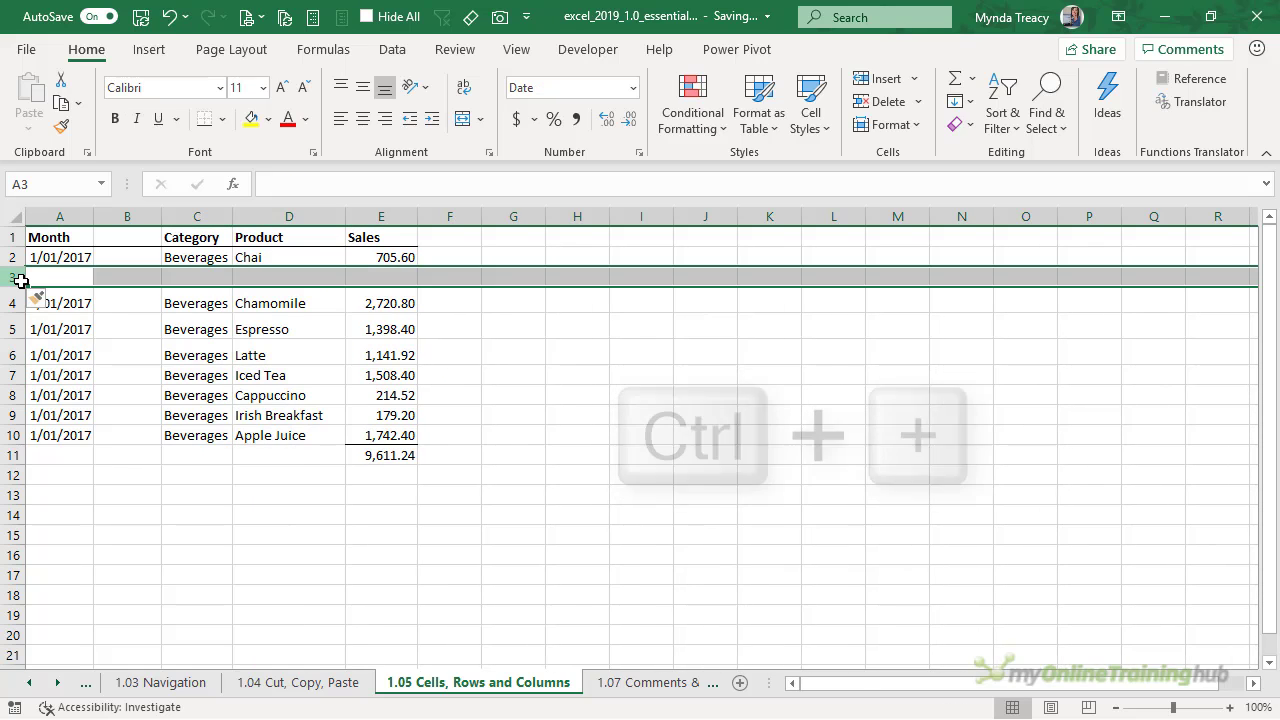
key(ctrl+minus)
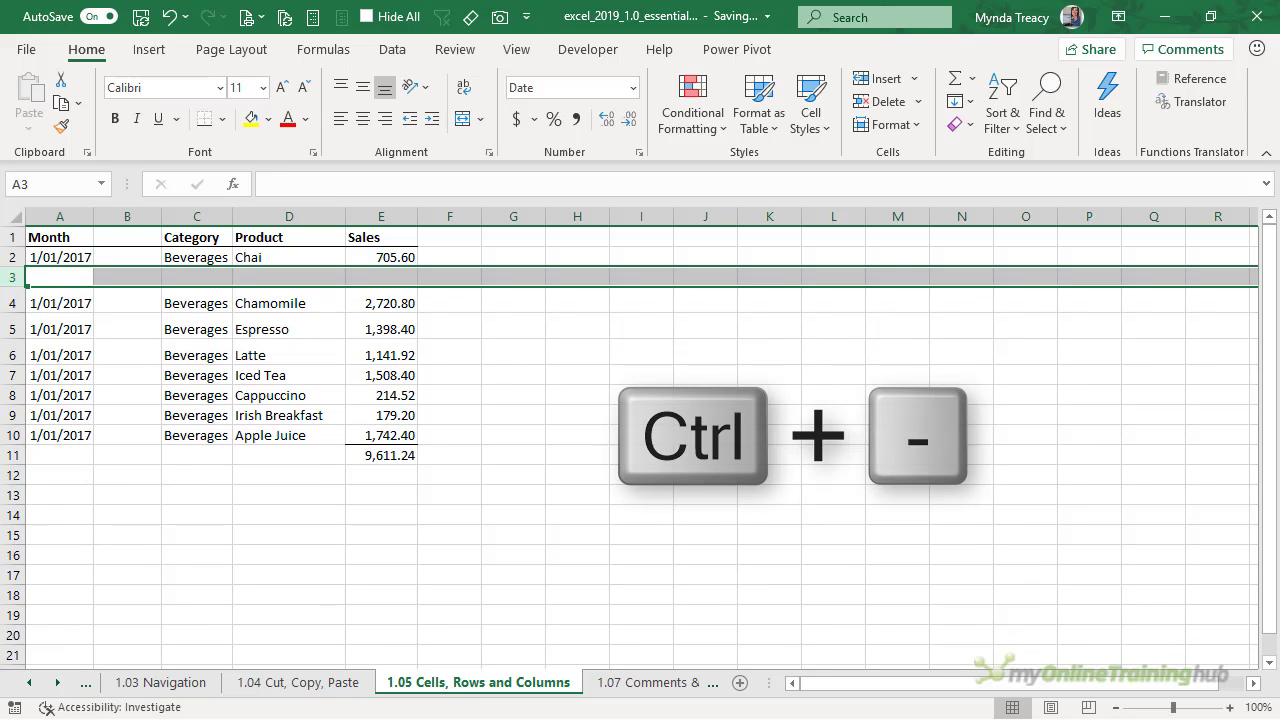
Select the entire Espresso row from cell C5, insert a blank row above it and delete the new row again
click(190, 334)
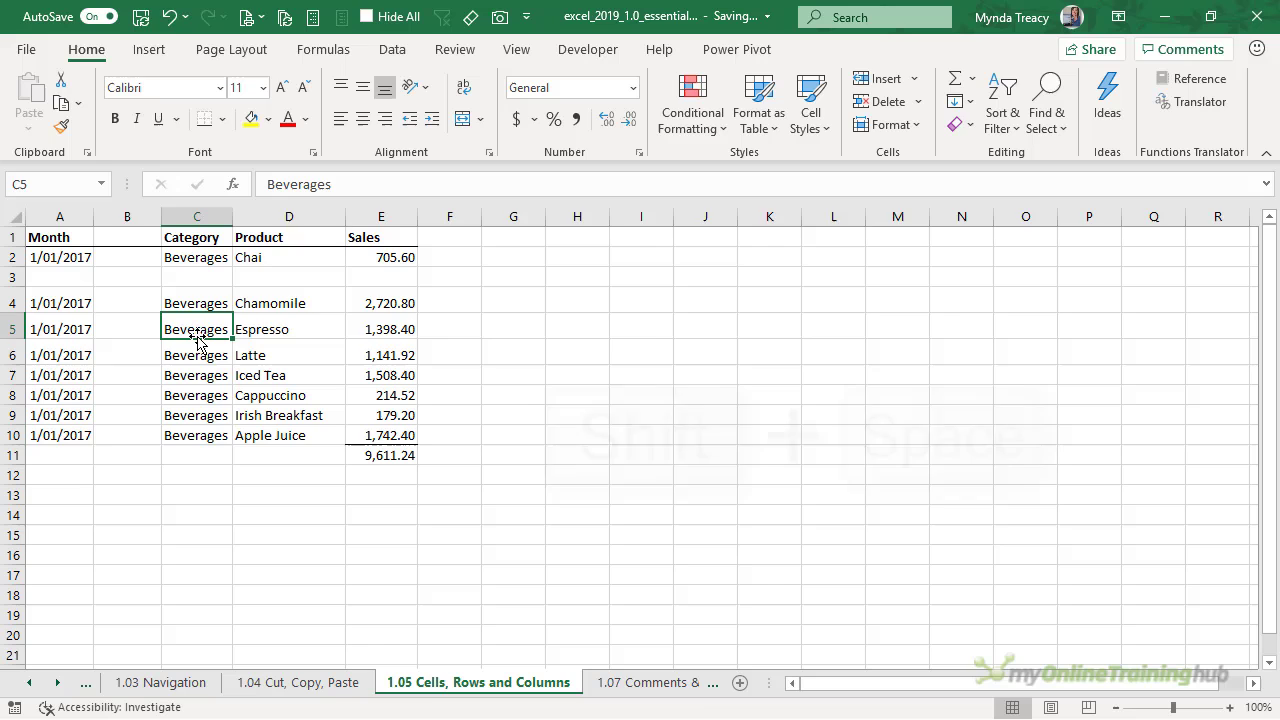
key(shift+space)
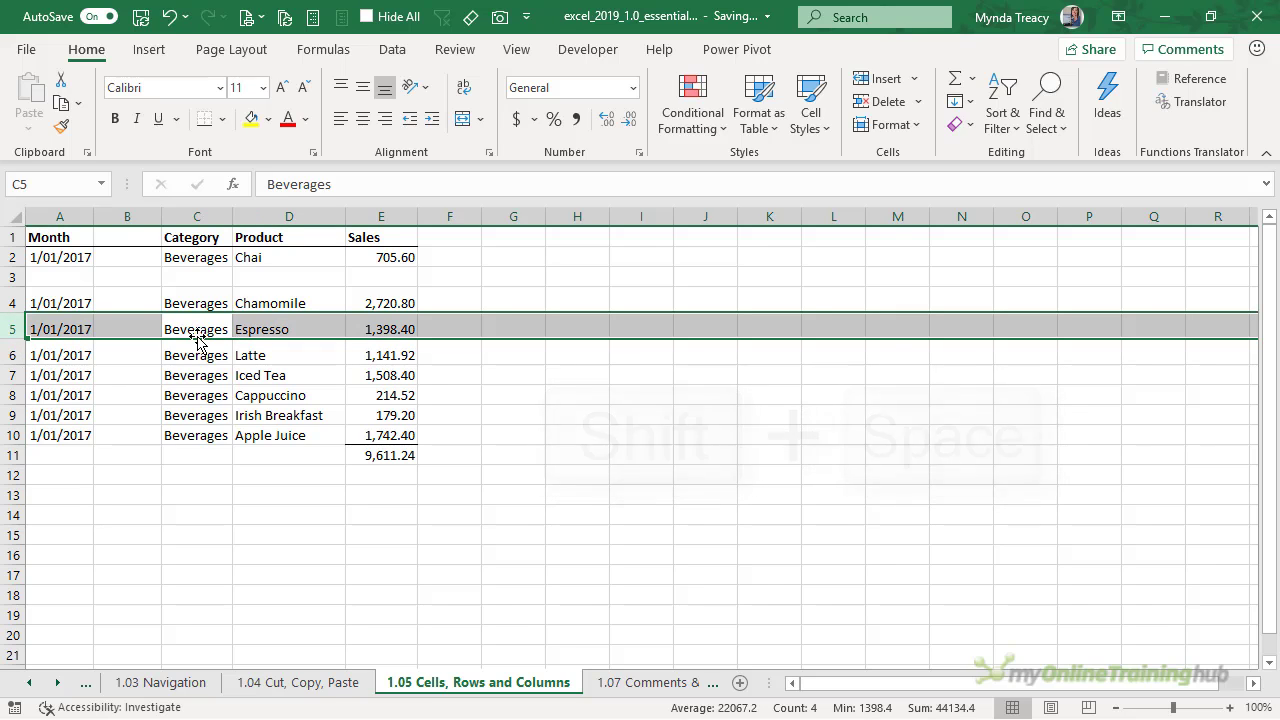
key(ctrl+plus)
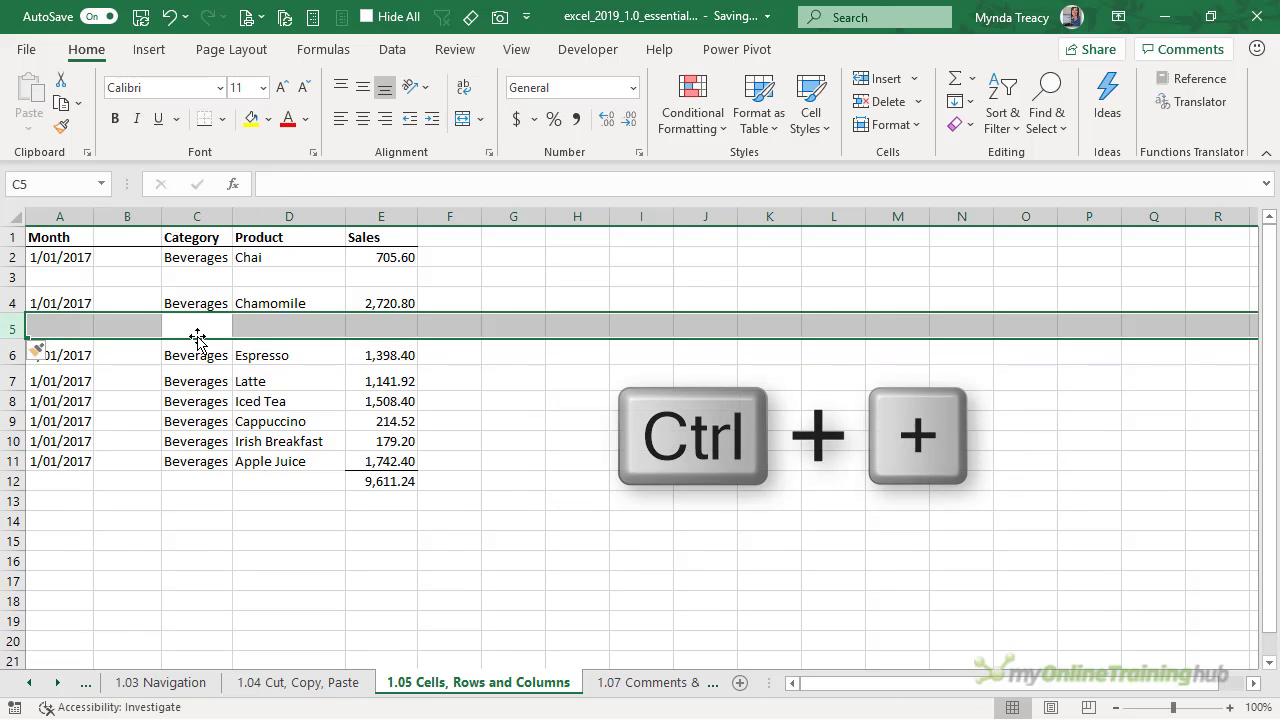
key(ctrl+minus)
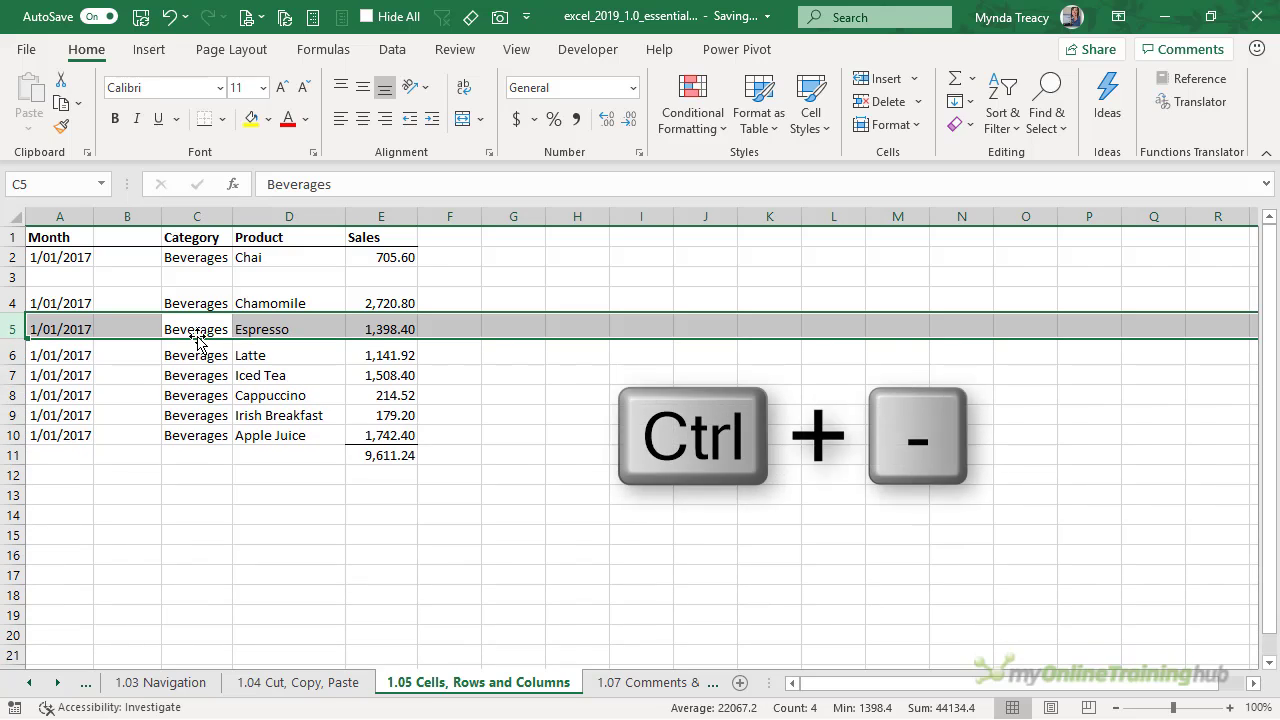
Select the entire Category column from cell C3, insert a blank column before it and delete the new column again
click(198, 274)
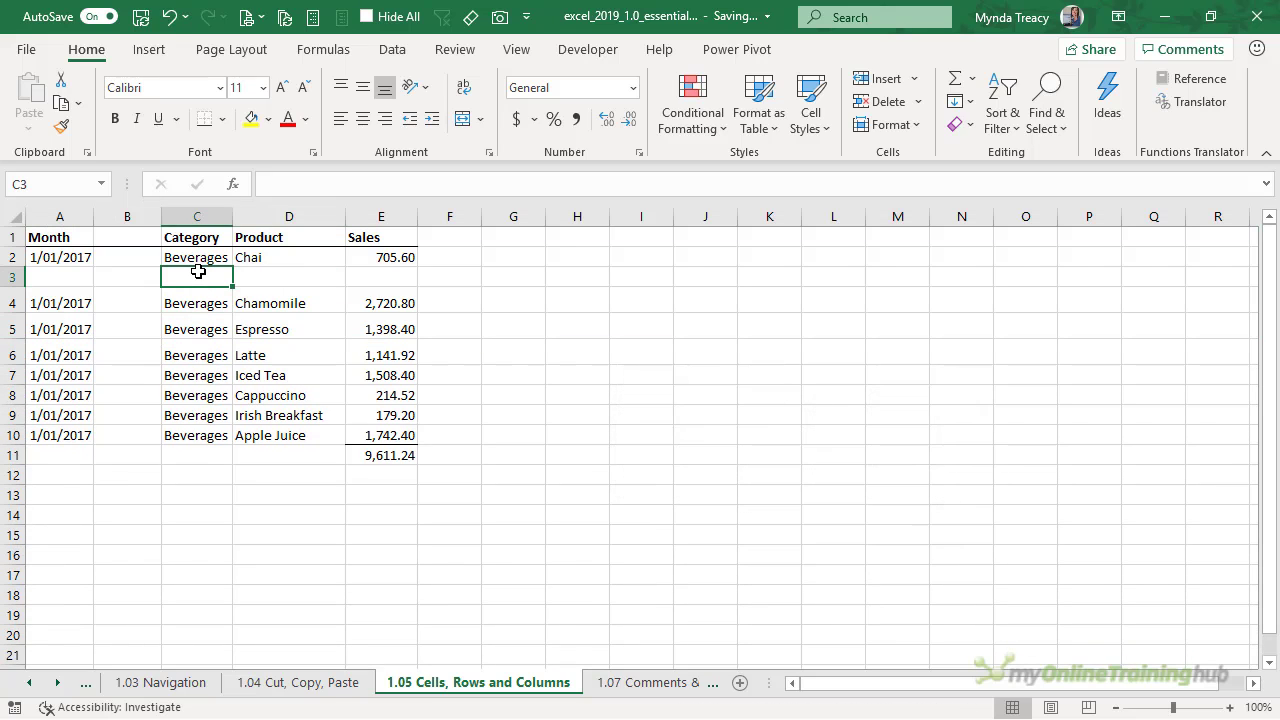
key(ctrl+space)
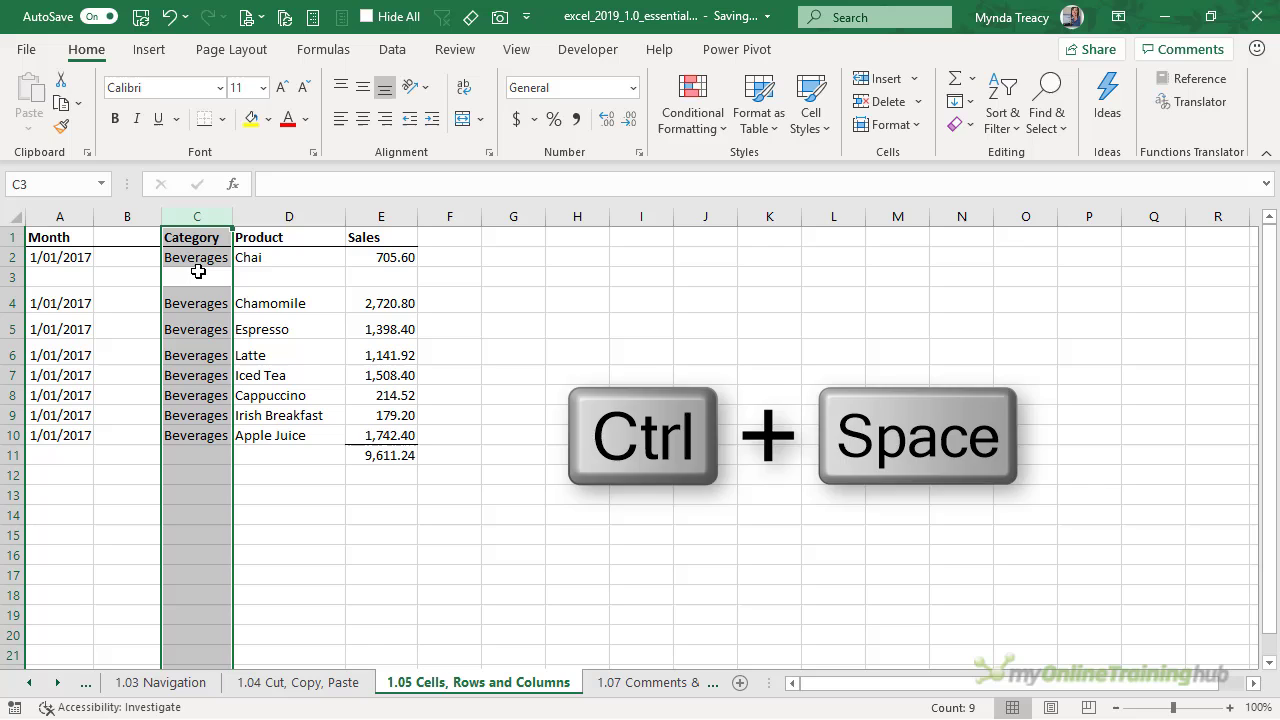
key(ctrl+plus)
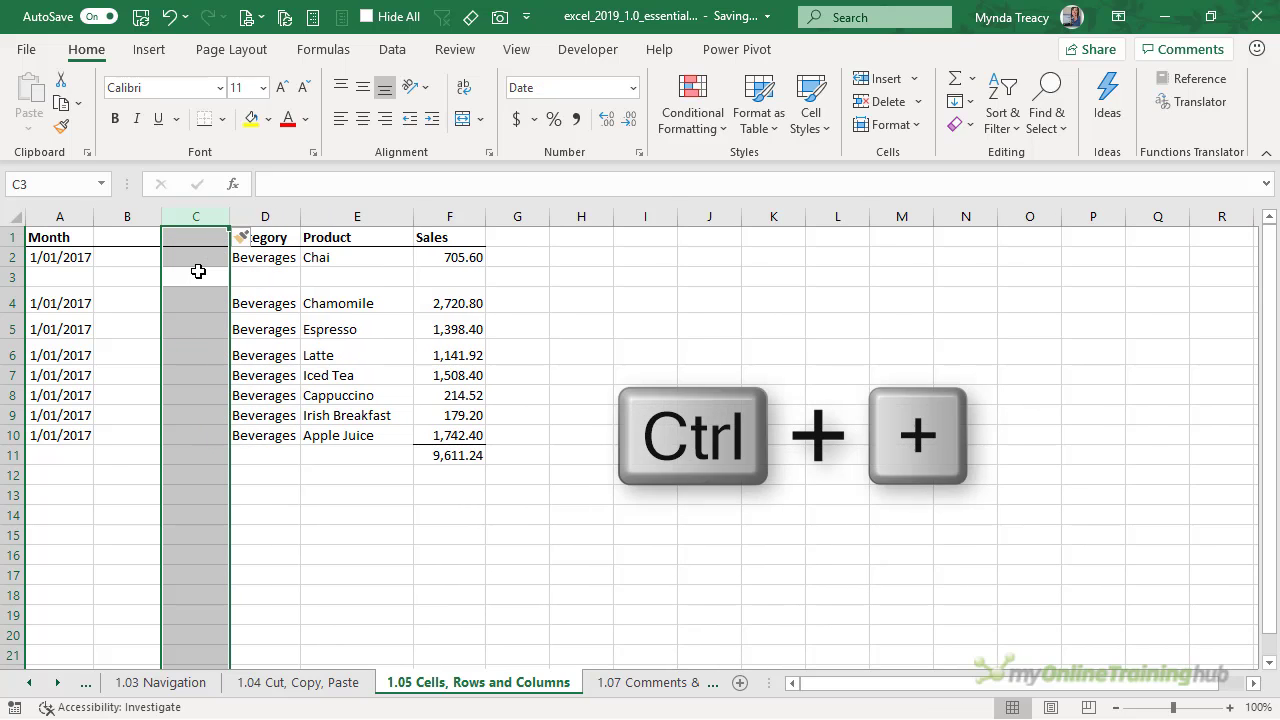
key(ctrl+minus)
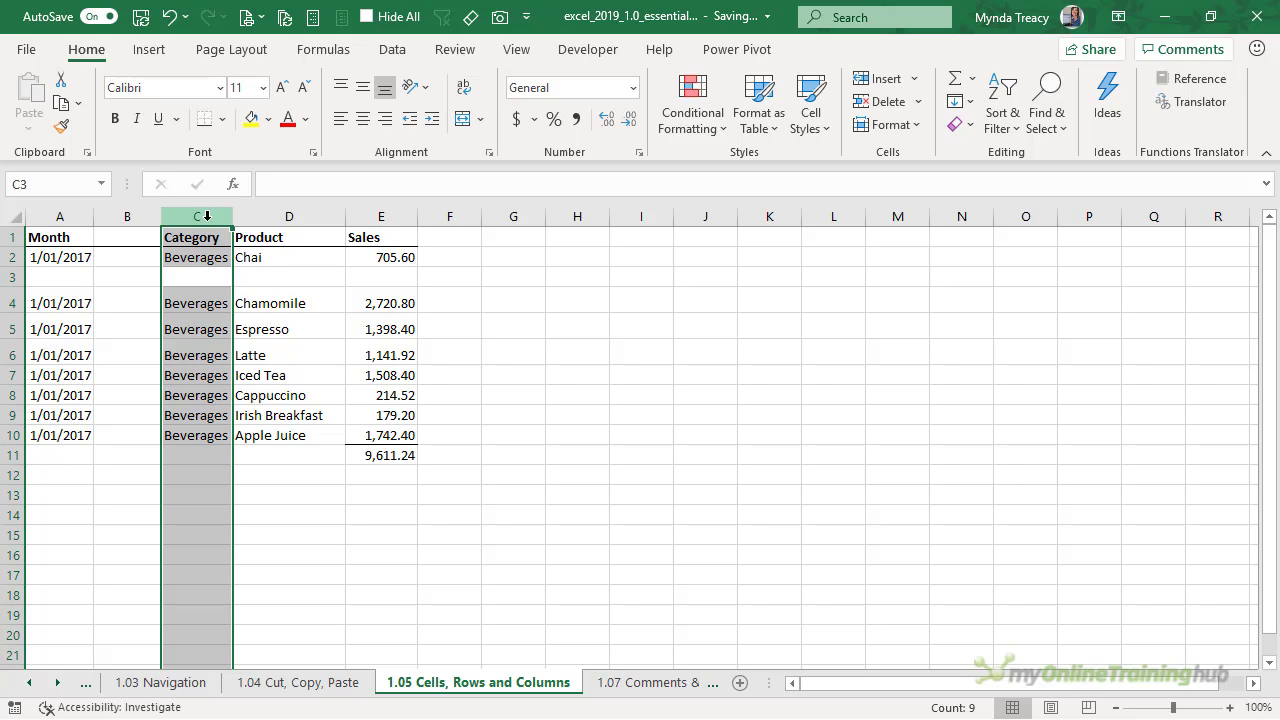
Hide the Category column and the blank row 3
click(206, 216)
right_click(206, 216)
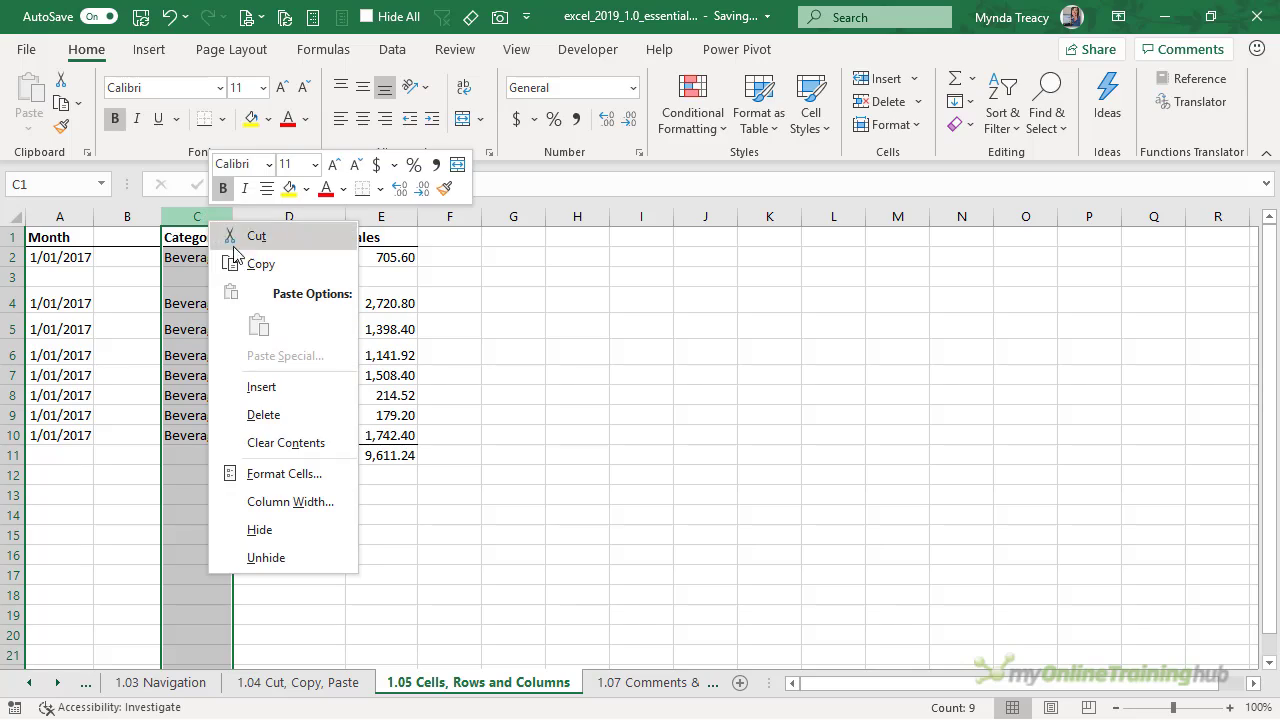
click(282, 526)
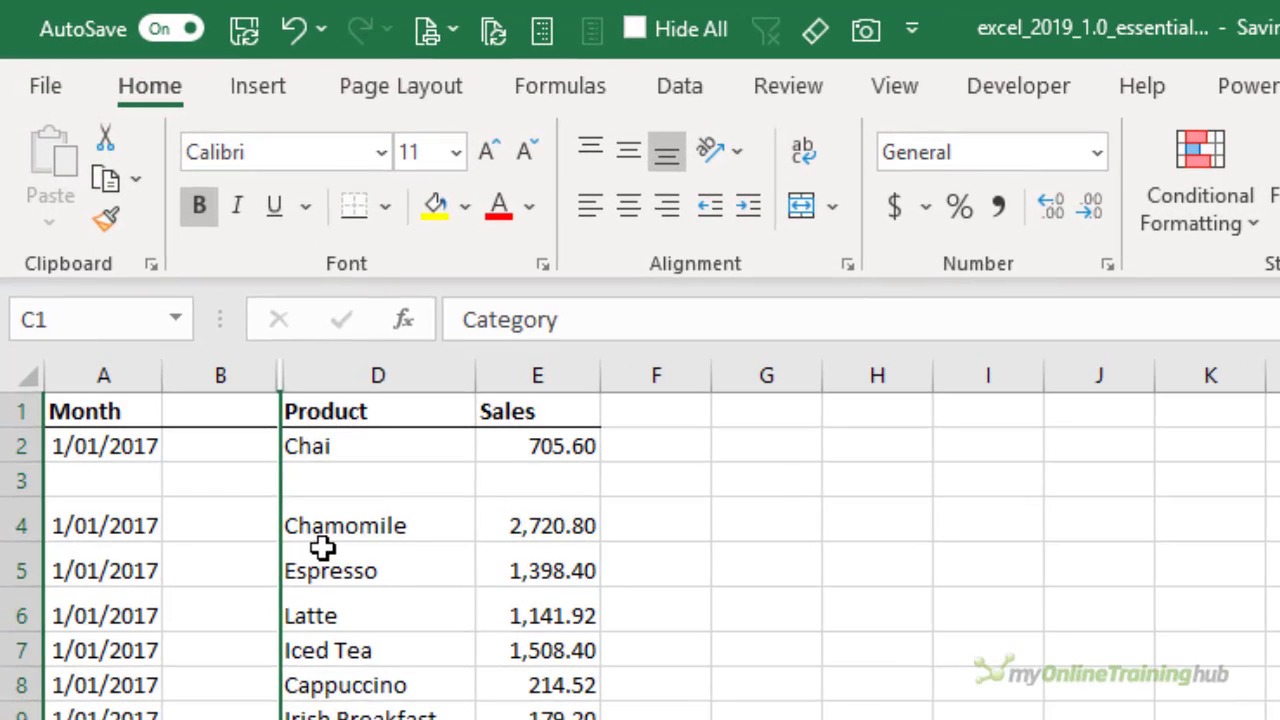
click(188, 323)
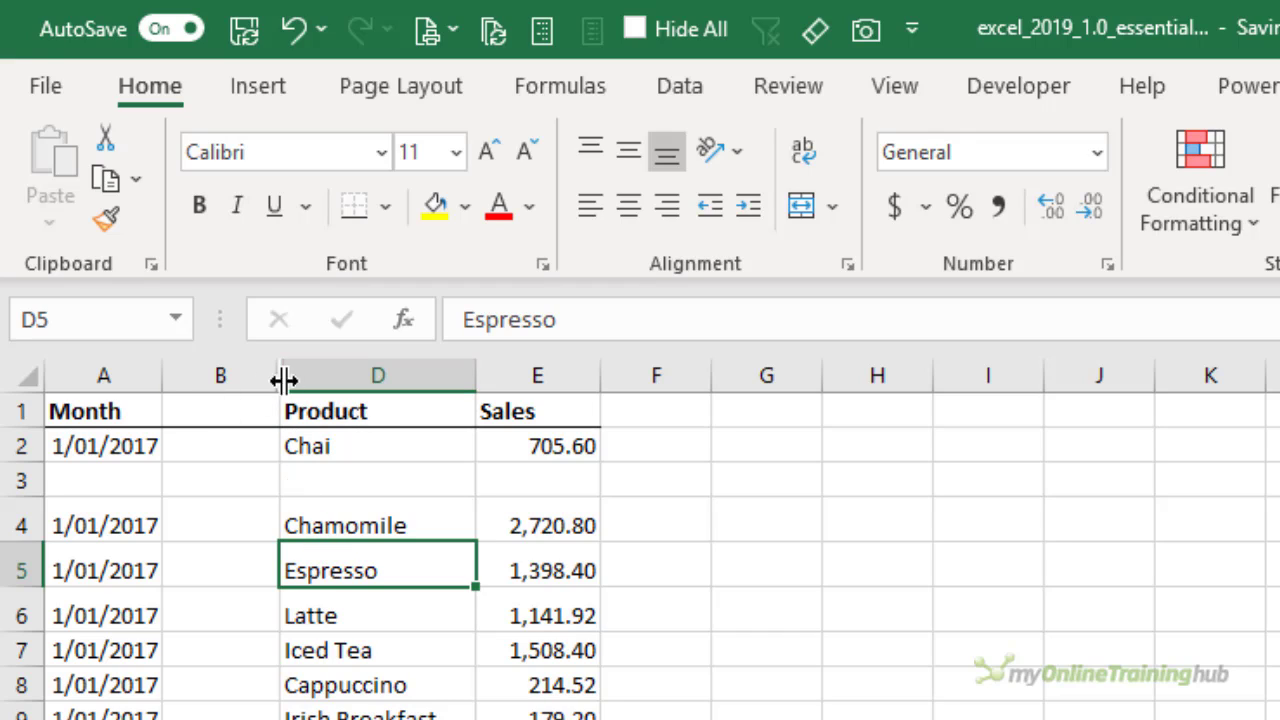
right_click(15, 484)
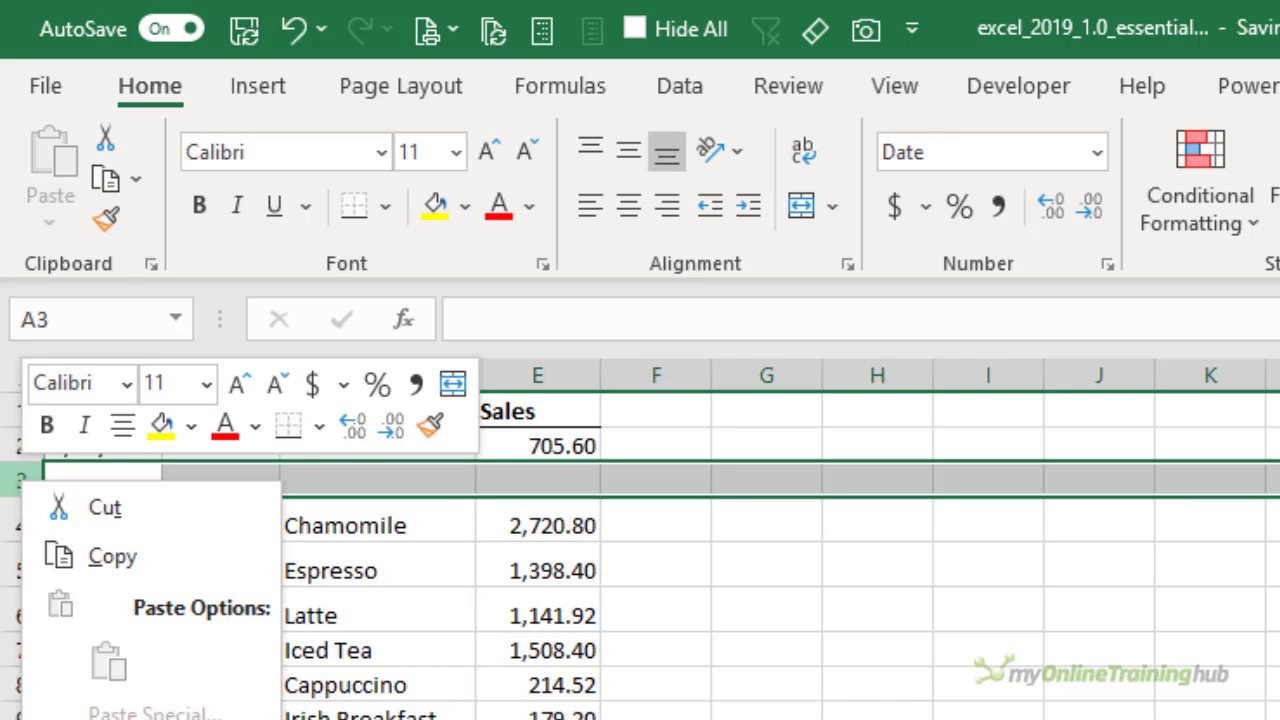
key(h)
click(197, 620)
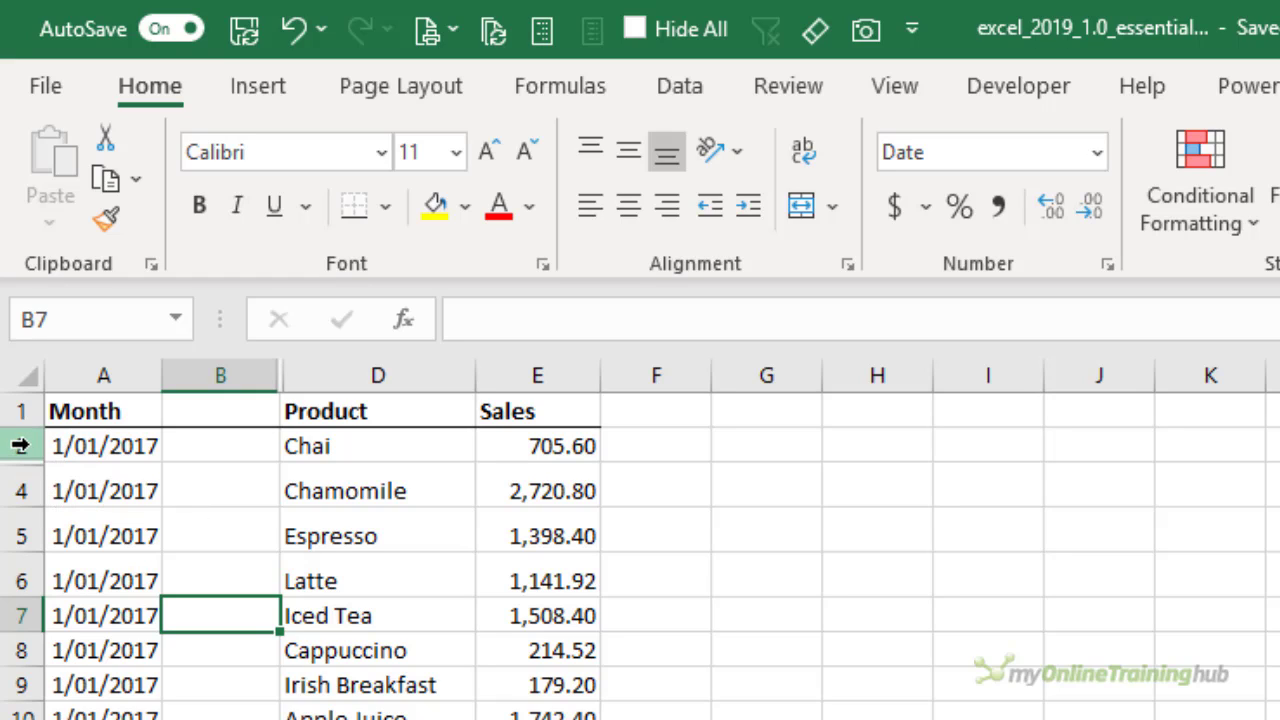
Unhide row 3 using the selection of rows 2 to 4, and unhide the Category column using the selection of columns B to D
drag(20, 446, 22, 487)
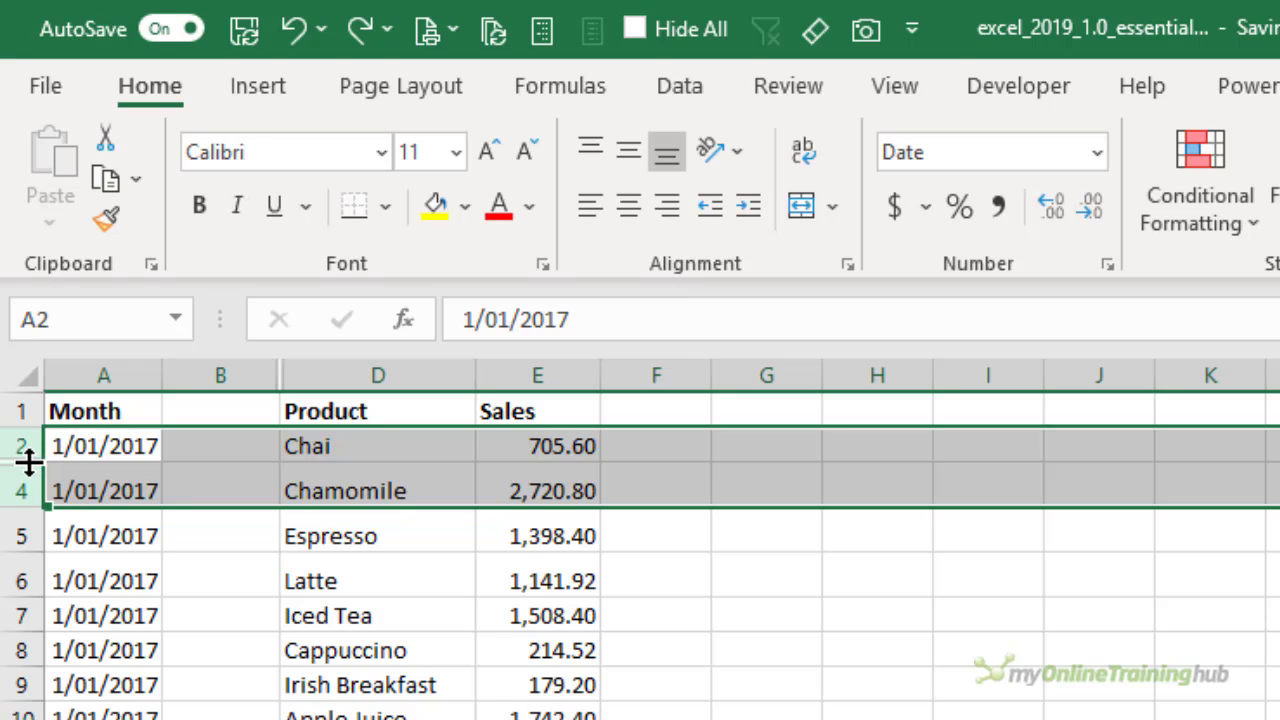
double_click(27, 462)
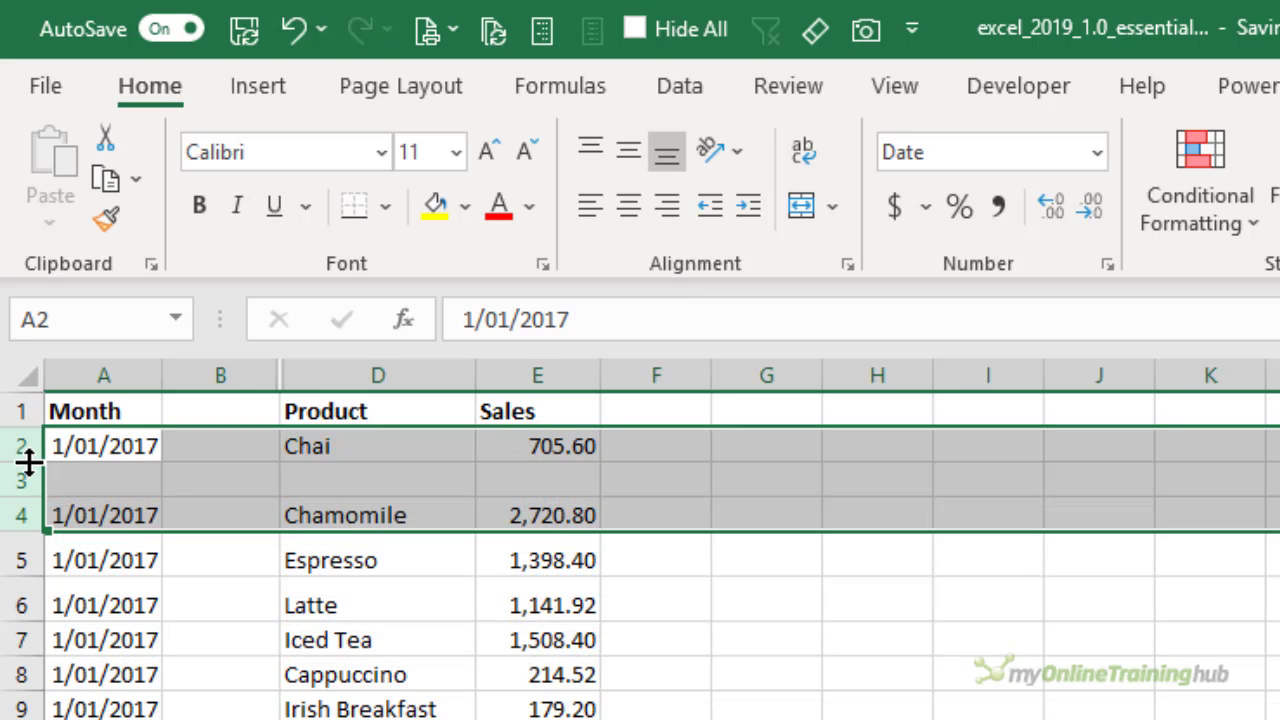
click(117, 474)
drag(246, 378, 294, 374)
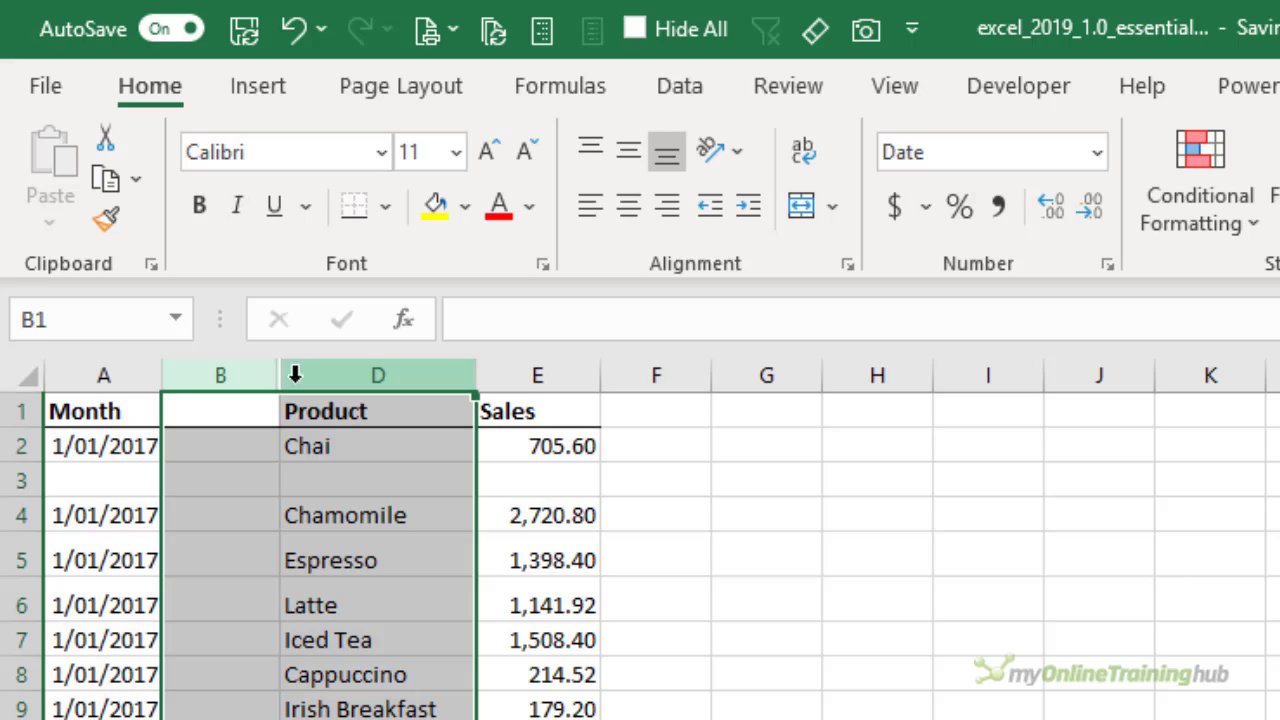
double_click(284, 375)
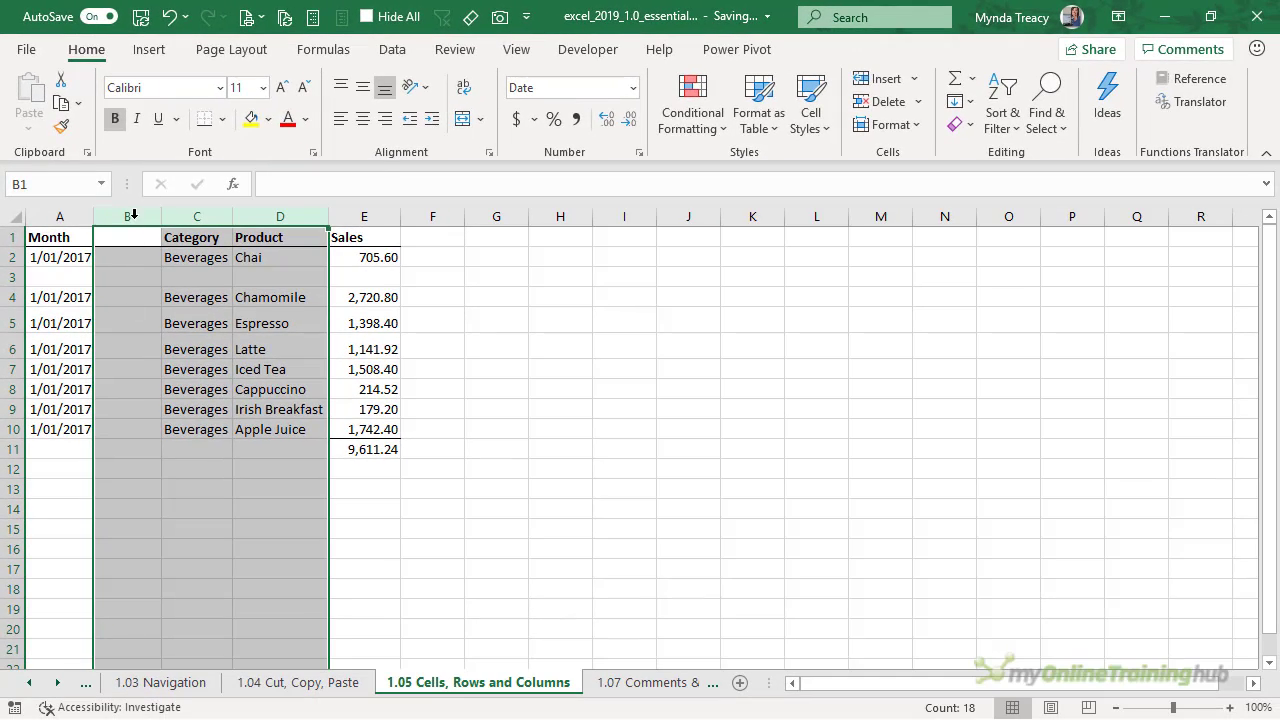
Hide the blank column B, and unhide it again using the selection of columns A to C
click(133, 215)
right_click(133, 215)
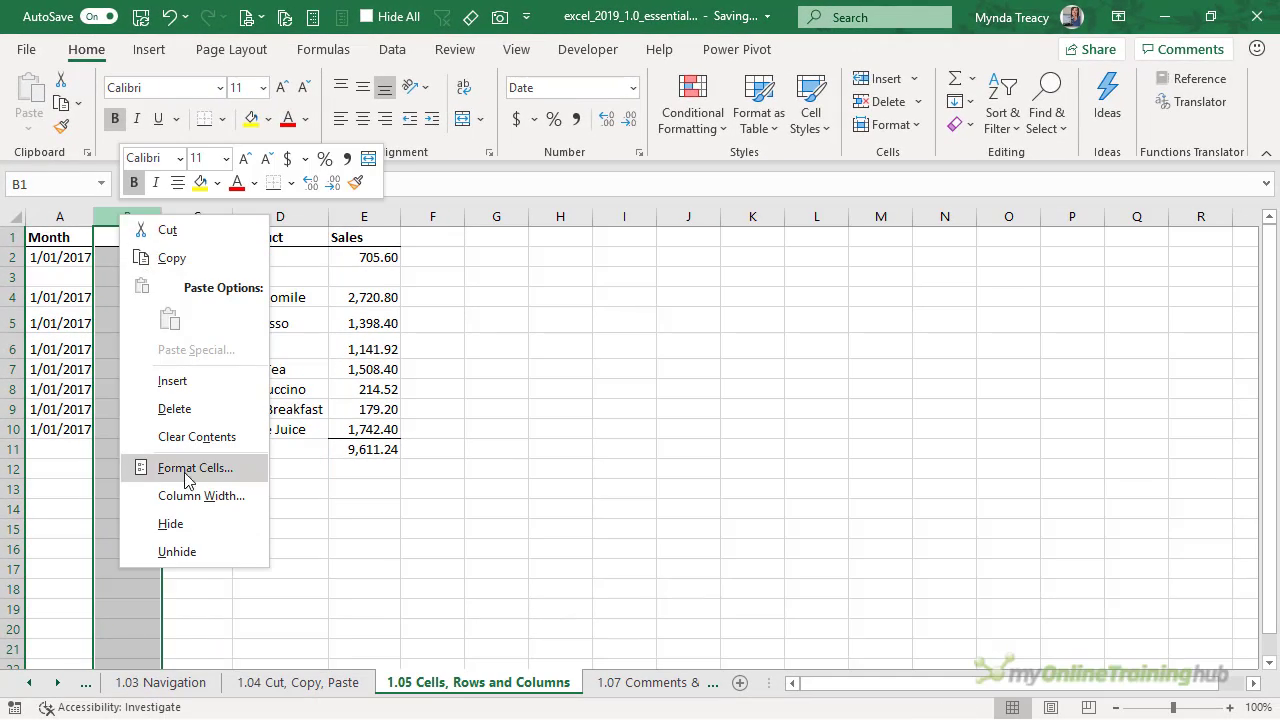
click(177, 520)
drag(112, 217, 95, 216)
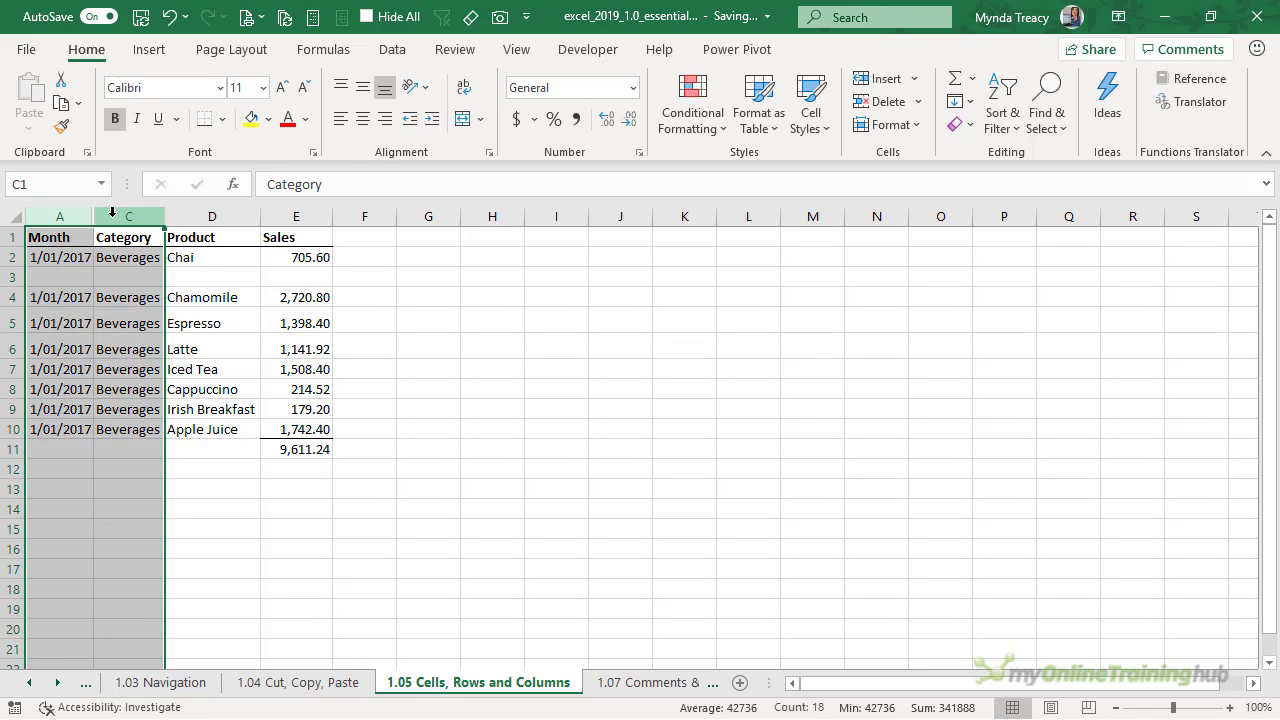
right_click(112, 212)
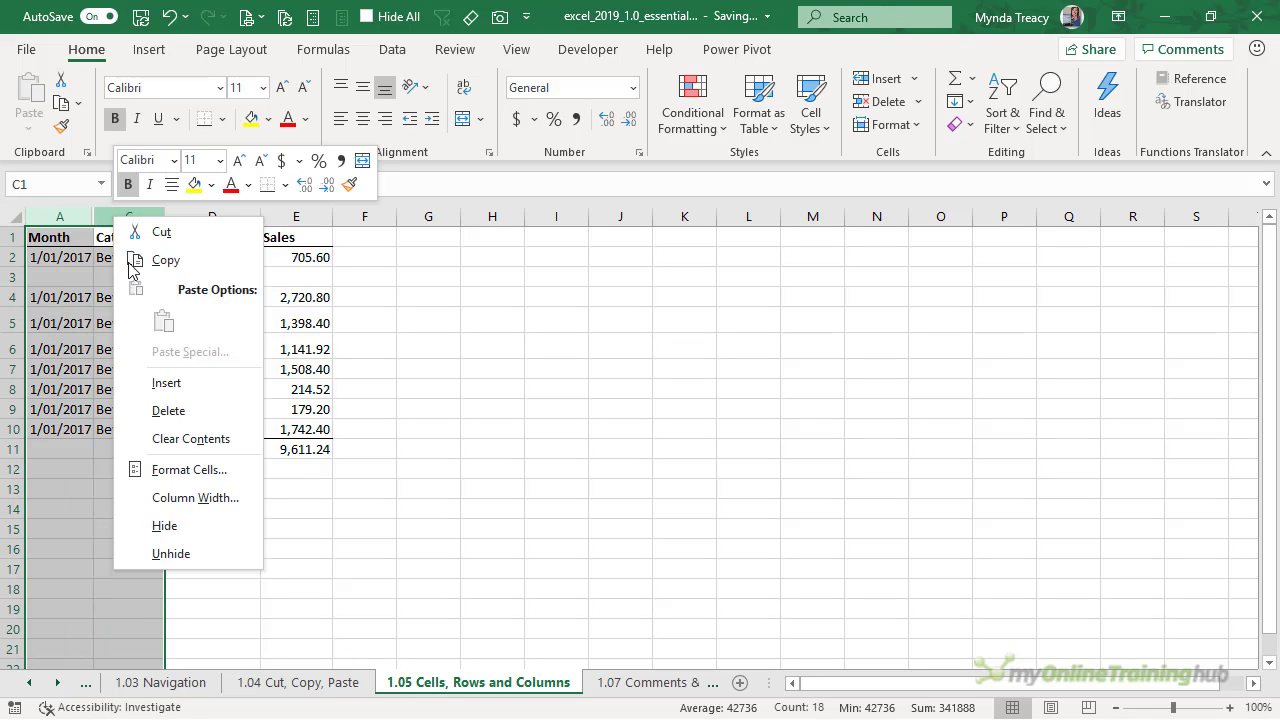
click(180, 554)
Hide the blank row 3 with only cell A3 selected, and unhide it again using rows 2 to 4
click(41, 284)
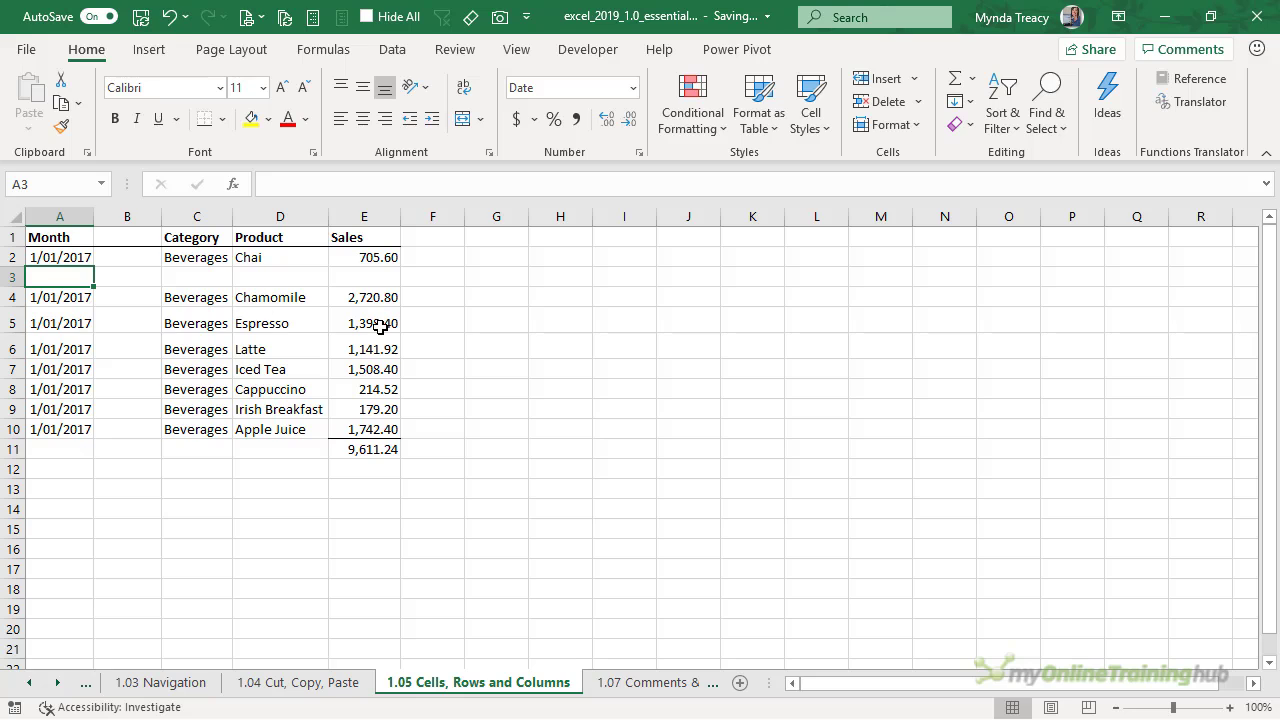
click(915, 131)
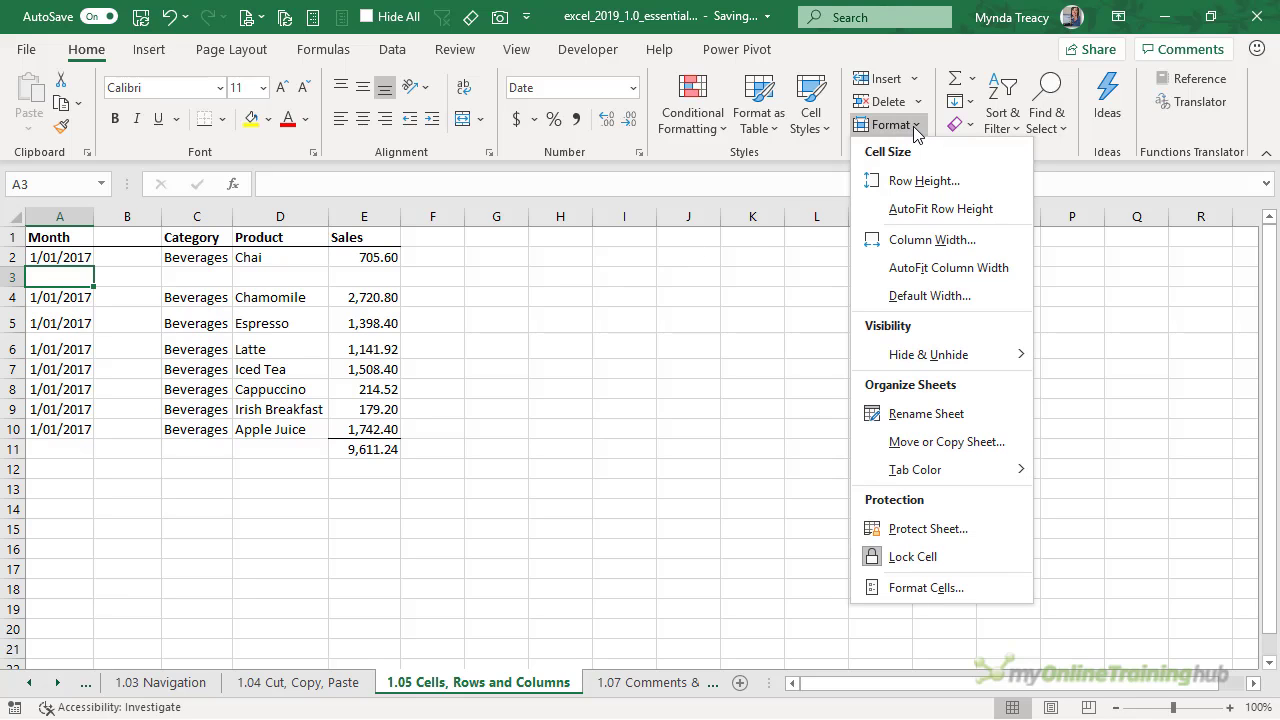
mouse_move(991, 360)
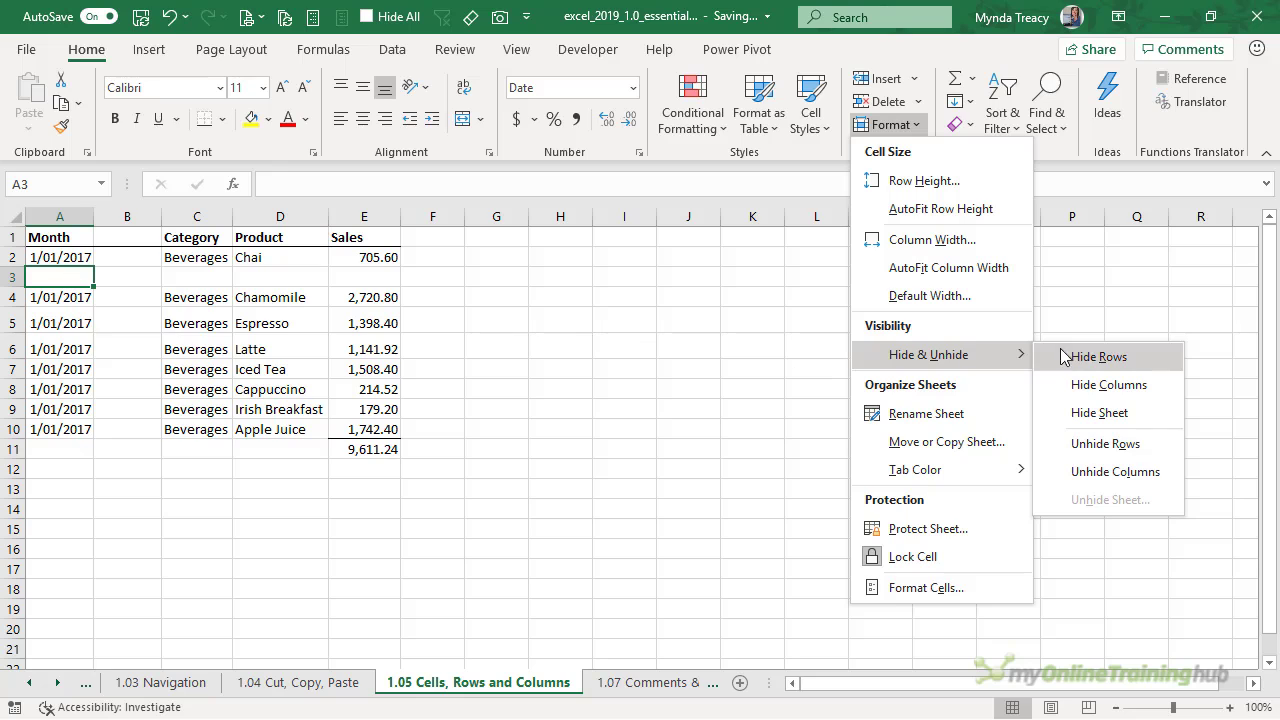
click(1108, 359)
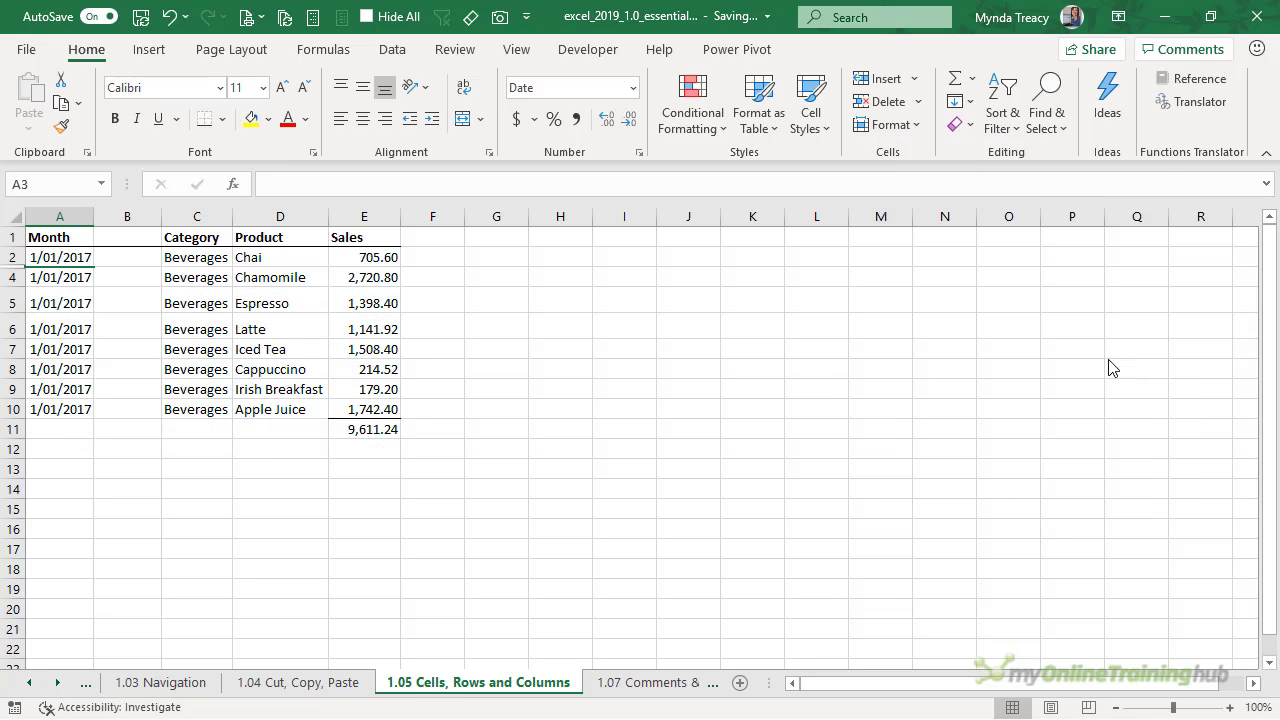
drag(12, 252, 12, 287)
click(60, 257)
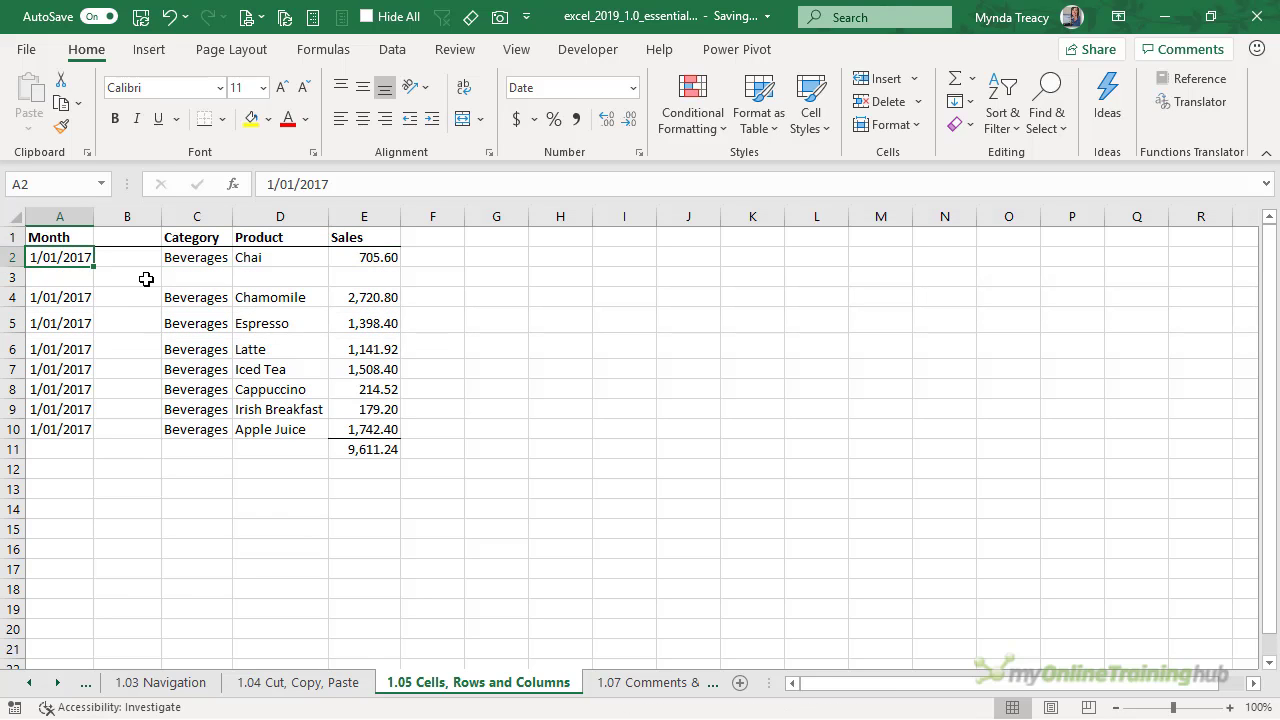